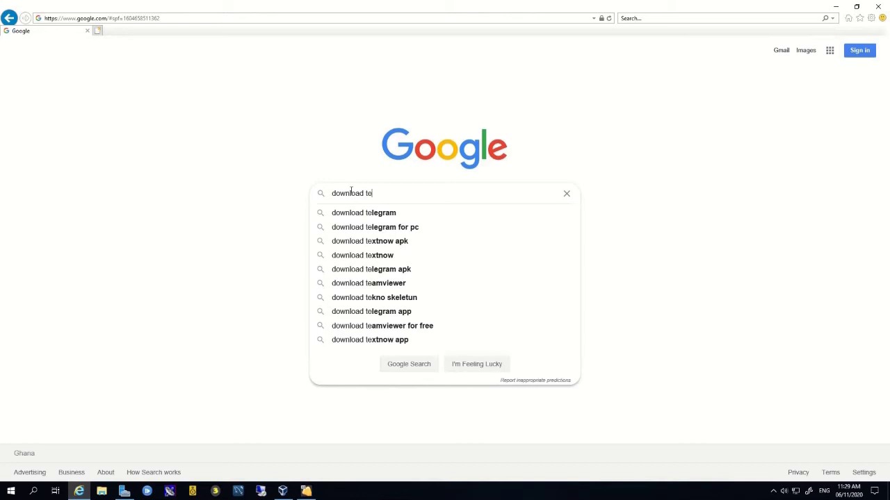
text(rm)
key(BackSpace)
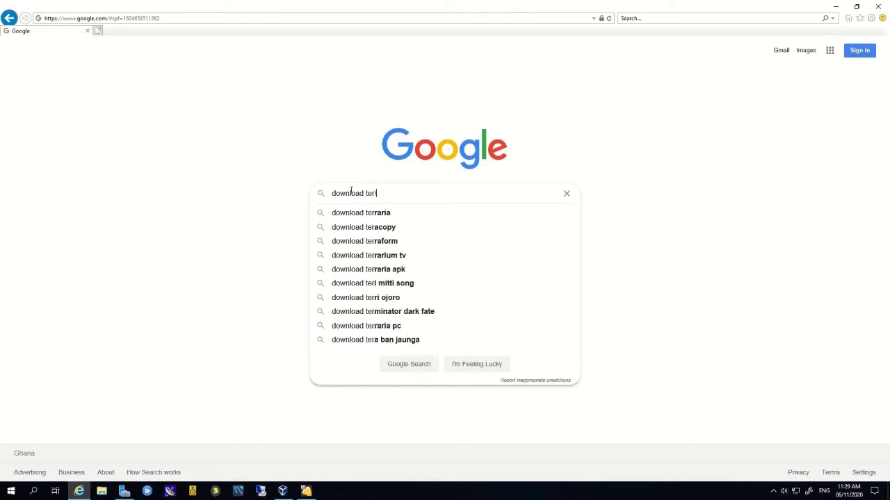
text(m)
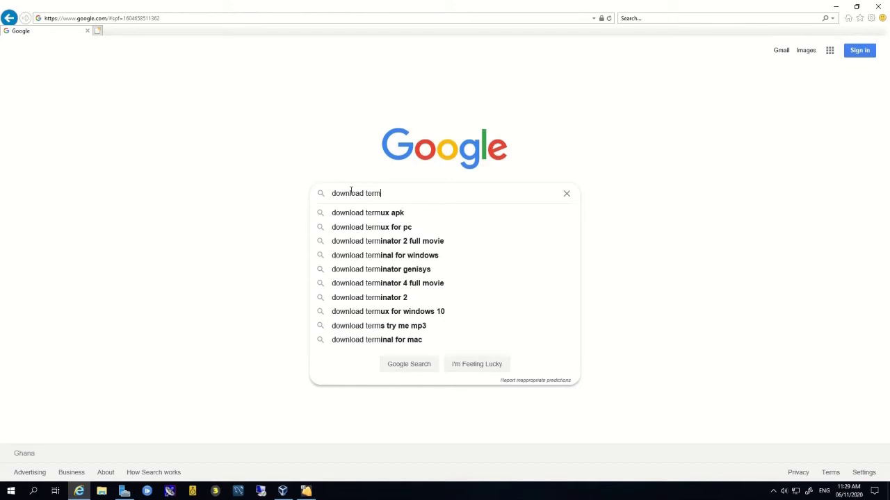
key(BackSpace)
key(BackSpace)
key(BackSpace)
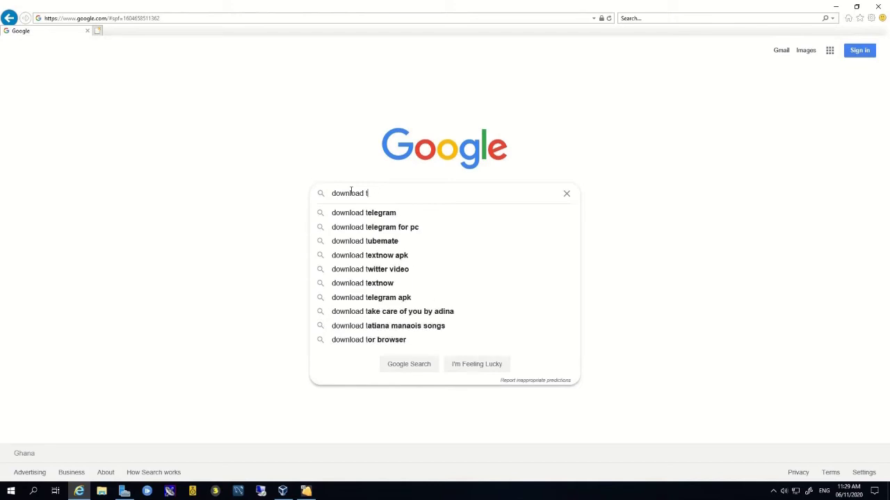
key(BackSpace)
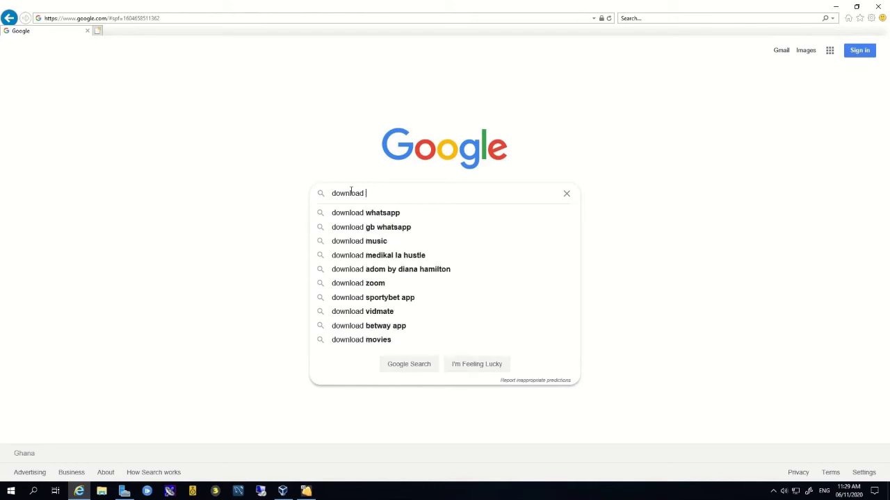
- Search Google for "download teamviewer"
text(team)
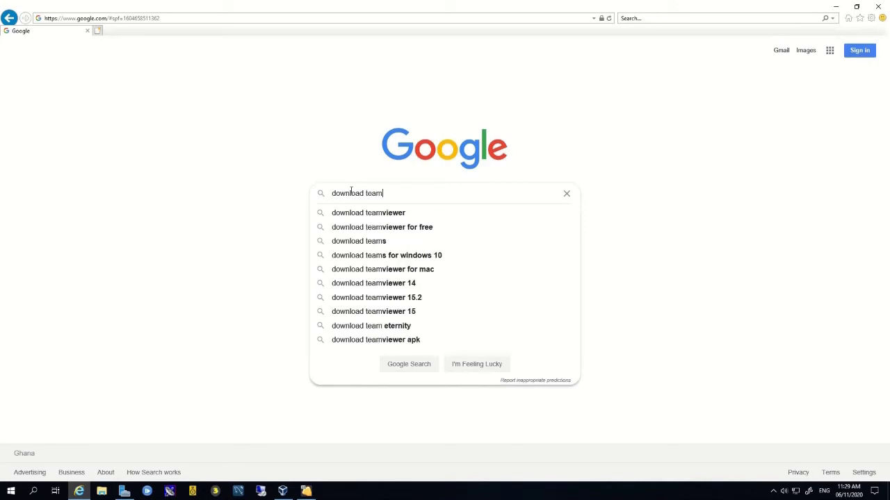
key(Down)
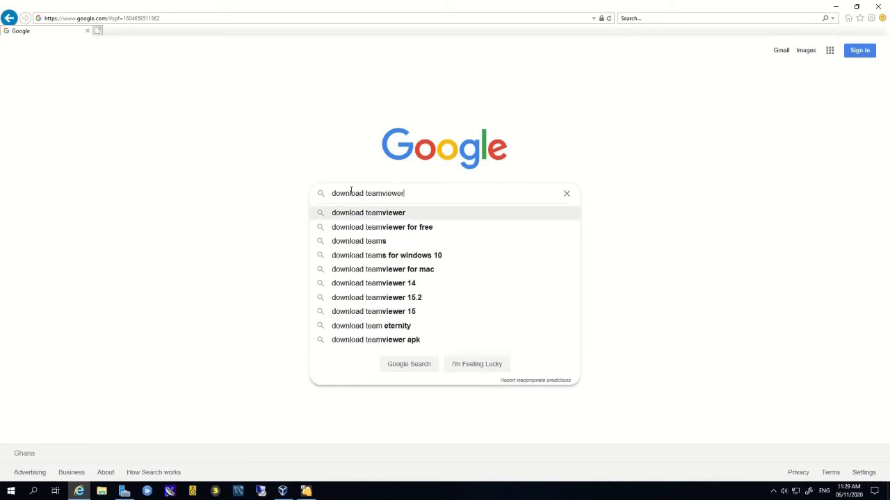
key(Return)
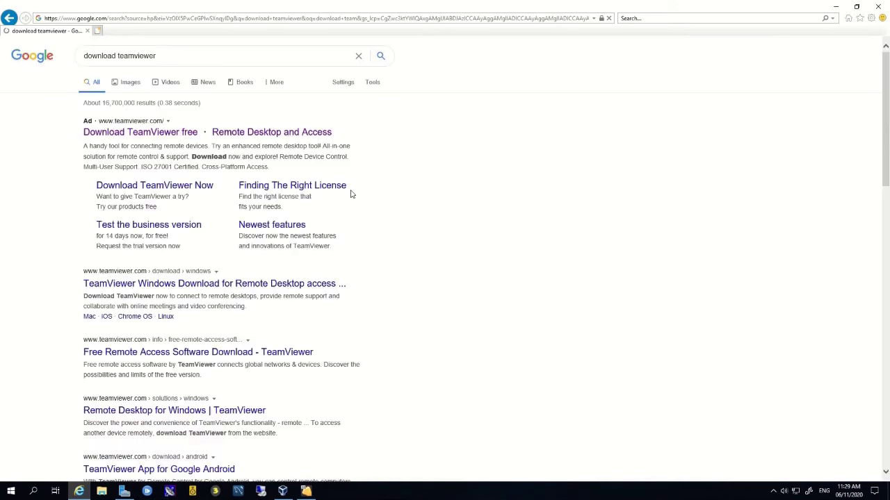
- Download the free TeamViewer setup from the TeamViewer website and run it with the default installation
click(140, 136)
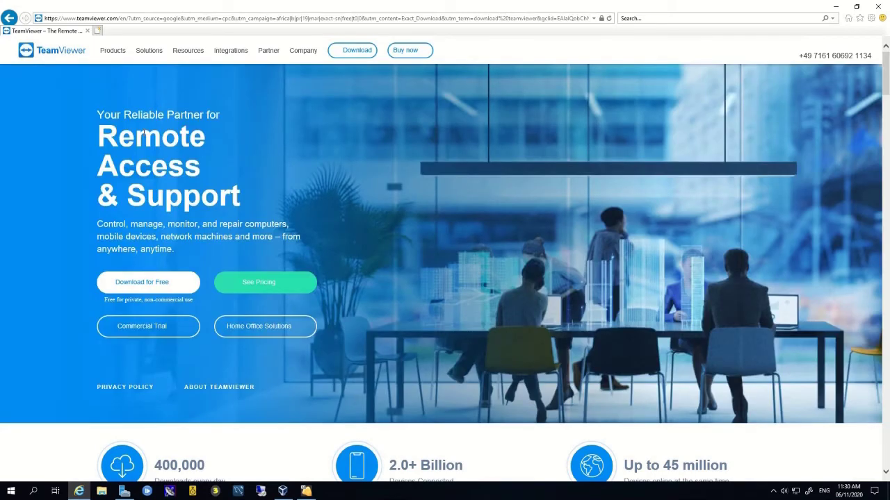
click(141, 287)
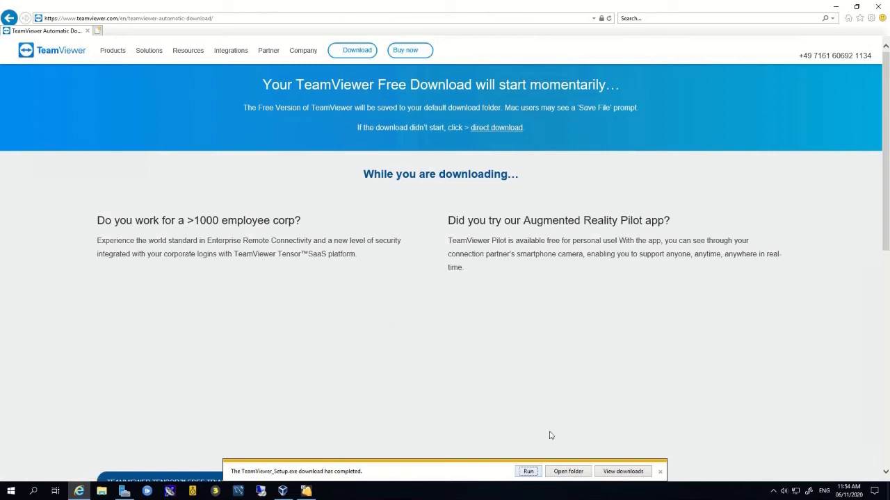
click(529, 472)
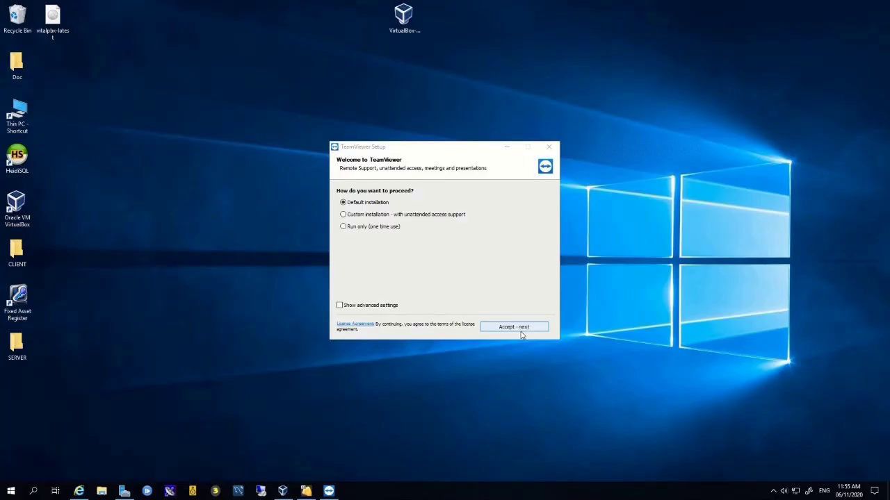
click(524, 329)
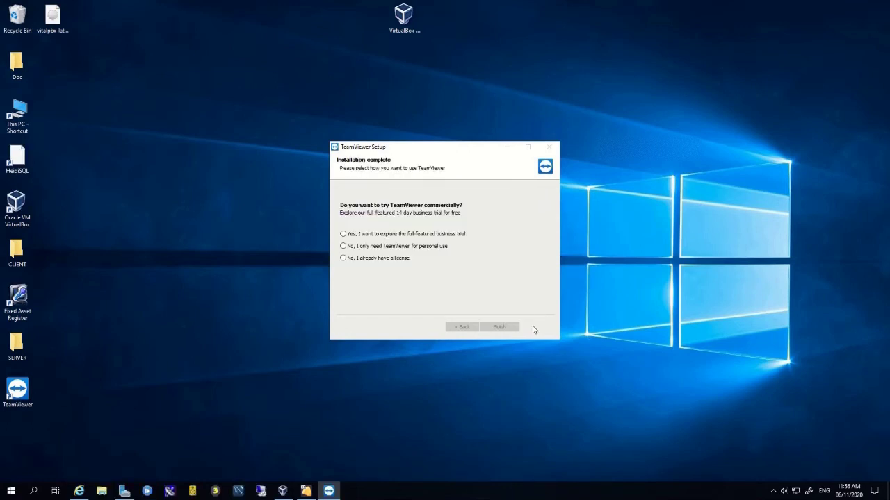
click(346, 262)
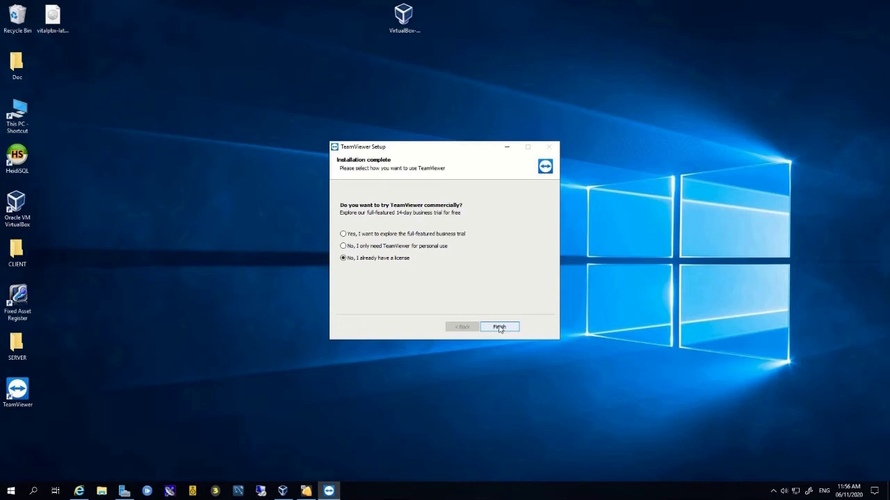
click(351, 248)
click(351, 235)
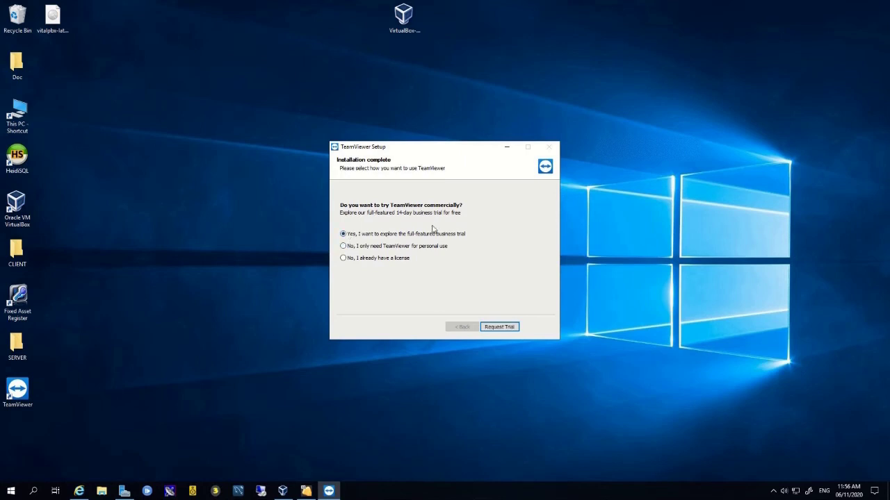
- Finish the setup with the personal-use option and launch TeamViewer
click(380, 250)
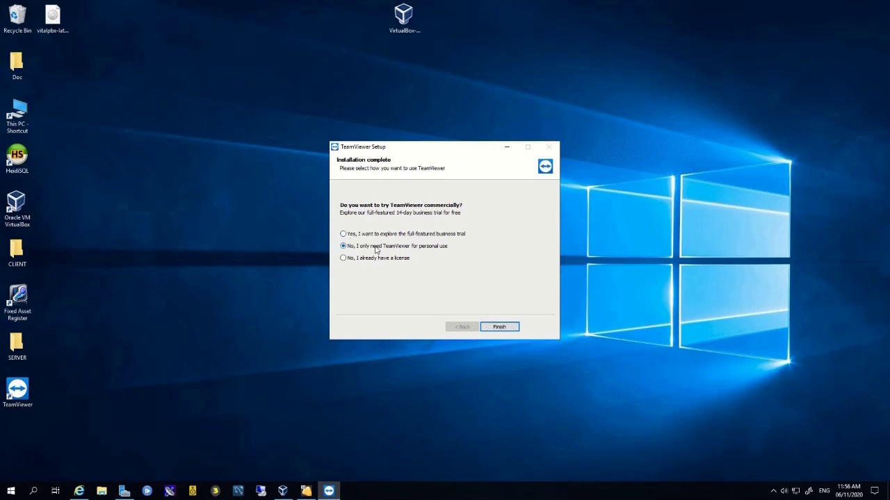
click(505, 329)
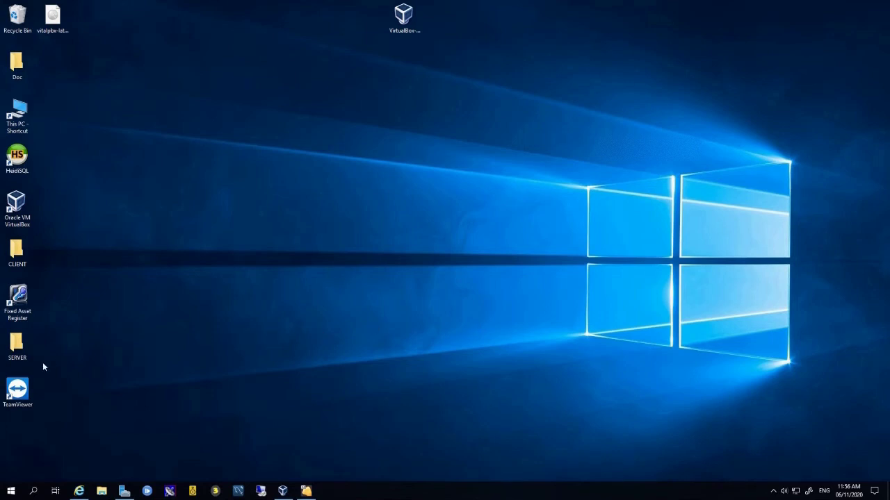
double_click(17, 393)
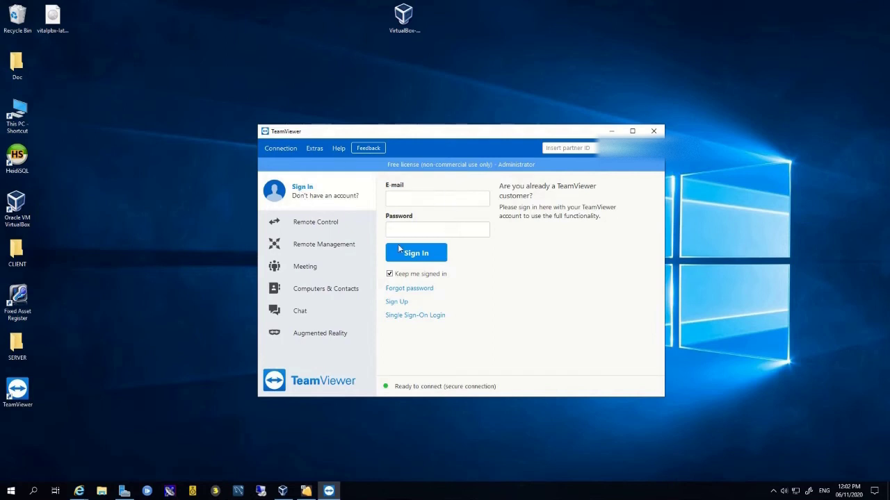
- Look through the Remote Control, Remote Management, Meeting, Computers & Contacts, Chat and Augmented Reality pages
click(325, 229)
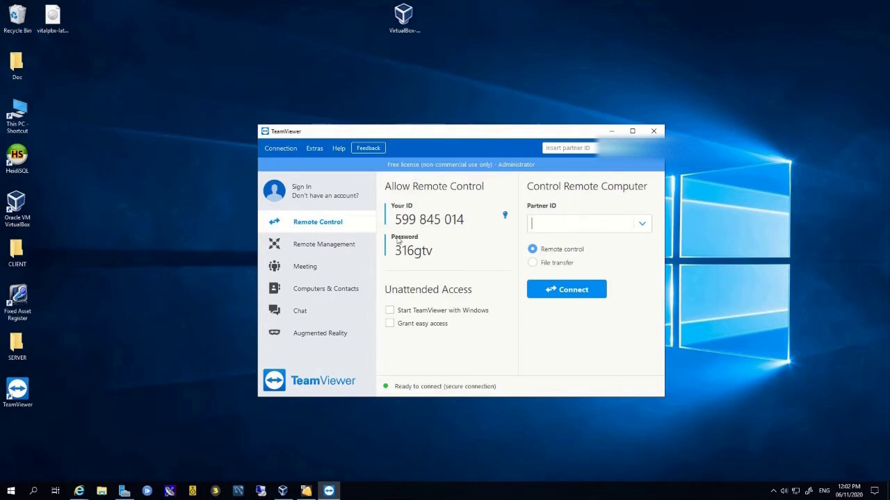
click(329, 247)
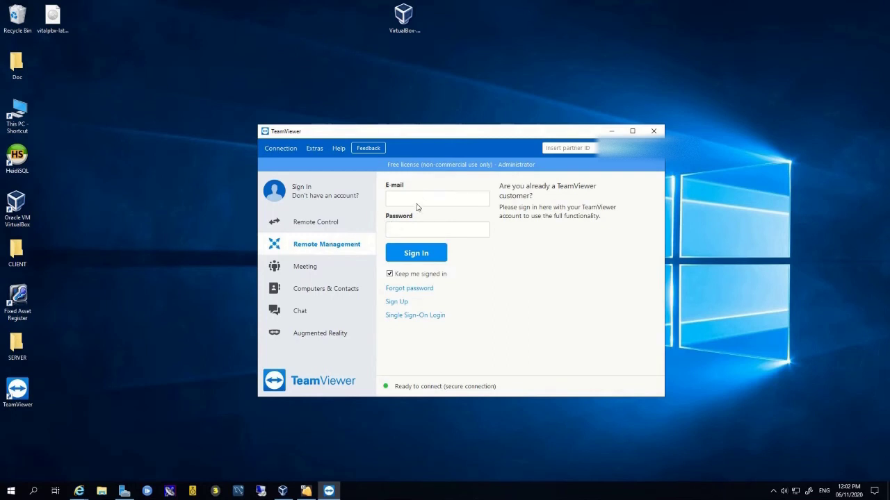
click(311, 271)
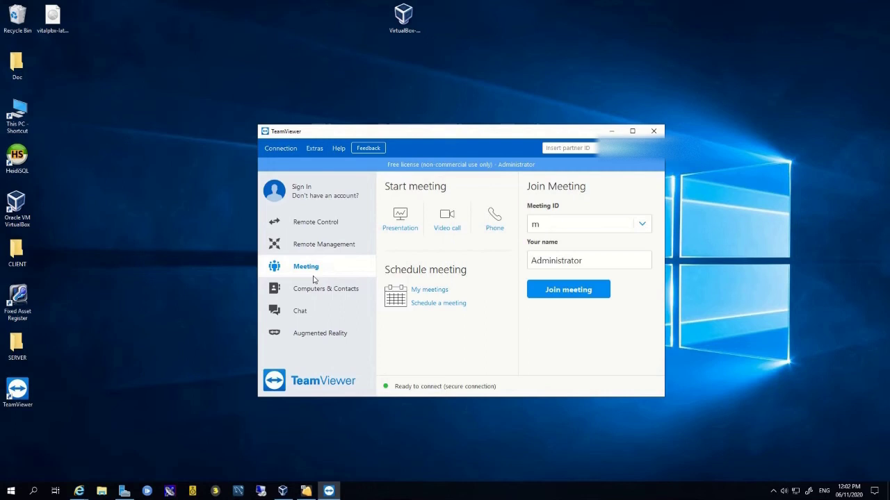
click(320, 297)
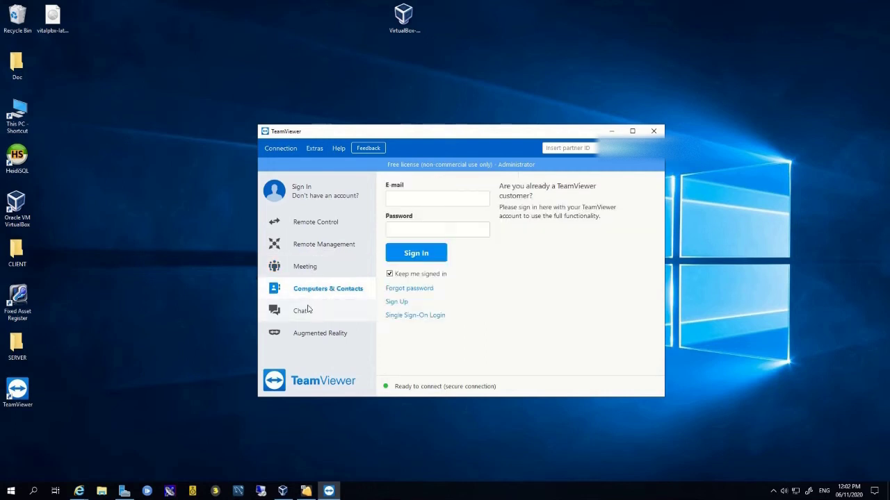
click(303, 314)
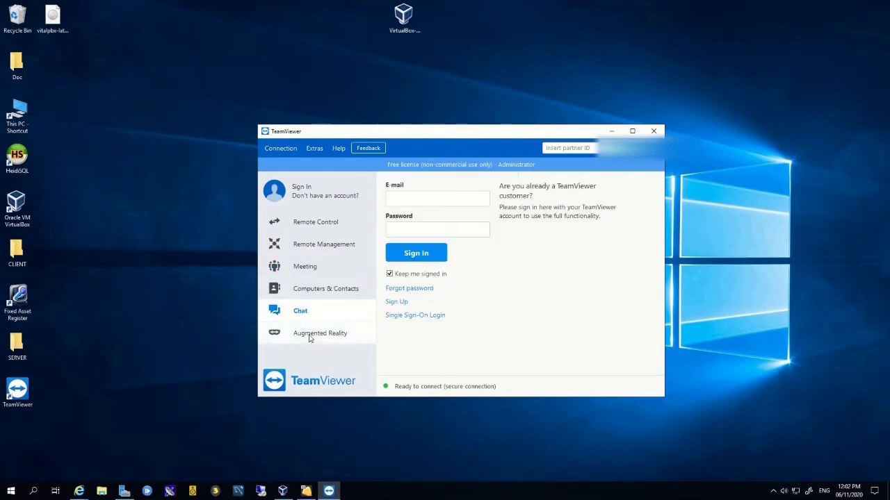
click(310, 338)
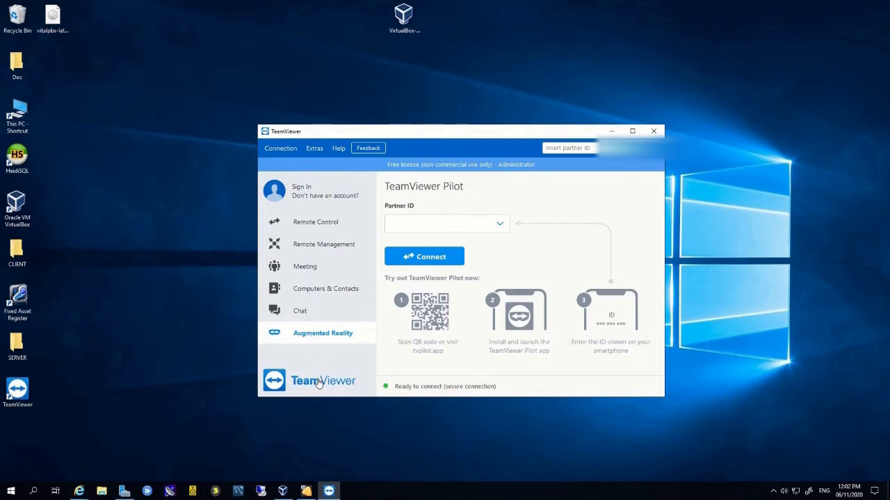
- Open the TeamViewer sign-in page, enter the account password and submit the sign-in
click(310, 189)
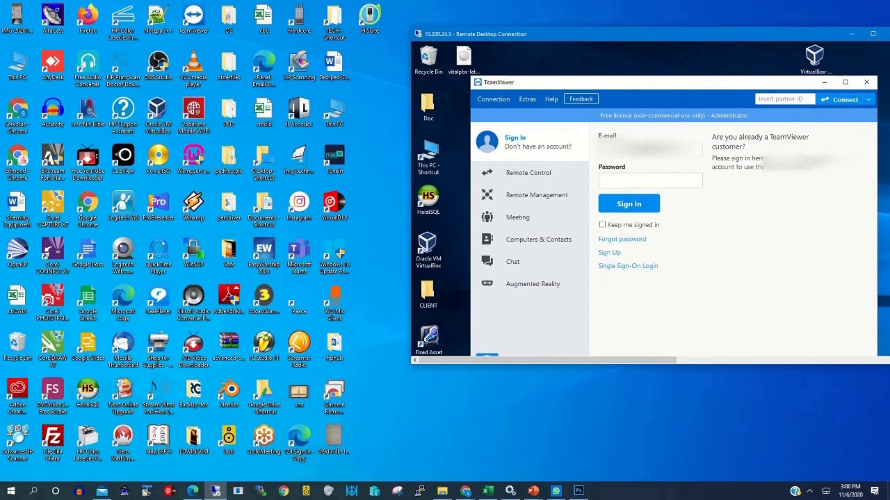
key(ctrl+a)
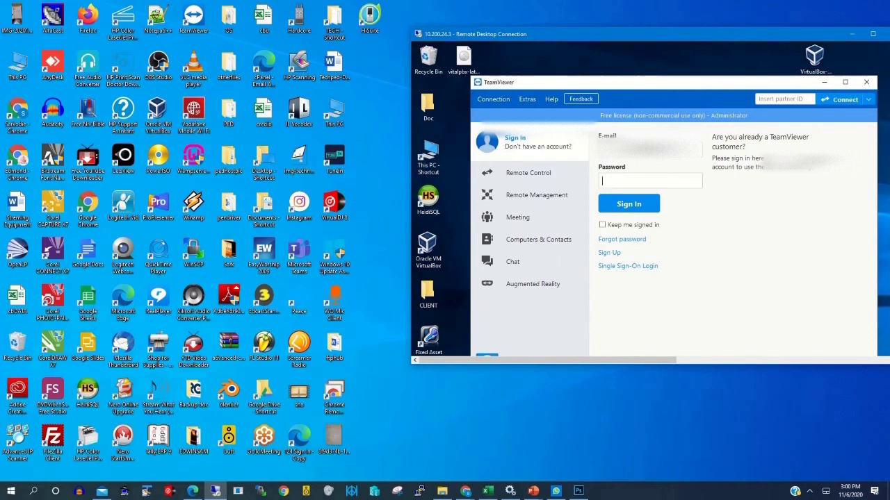
text(•••••)
key(BackSpace)
key(BackSpace)
key(BackSpace)
key(BackSpace)
key(BackSpace)
text(••••••••••)
key(Return)
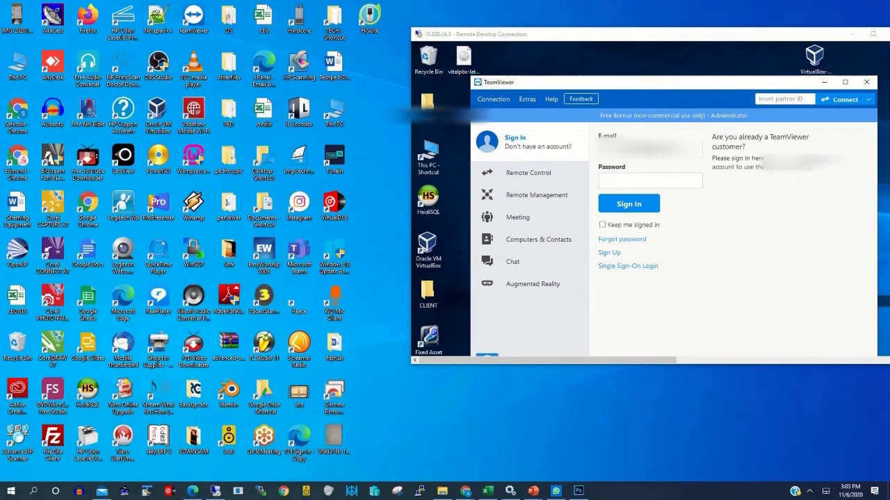
- Switch to the Mail app, open the newest TeamViewer device authorization email and follow its "Add to trusted devices" link
click(102, 491)
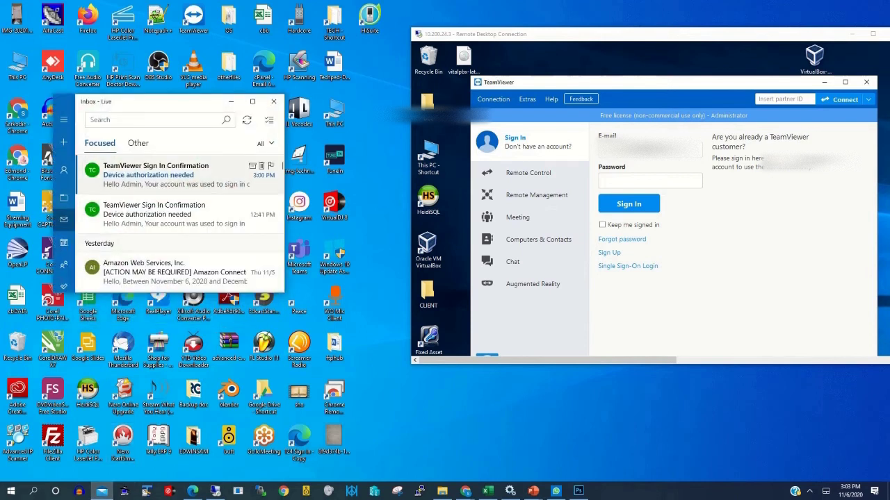
click(160, 174)
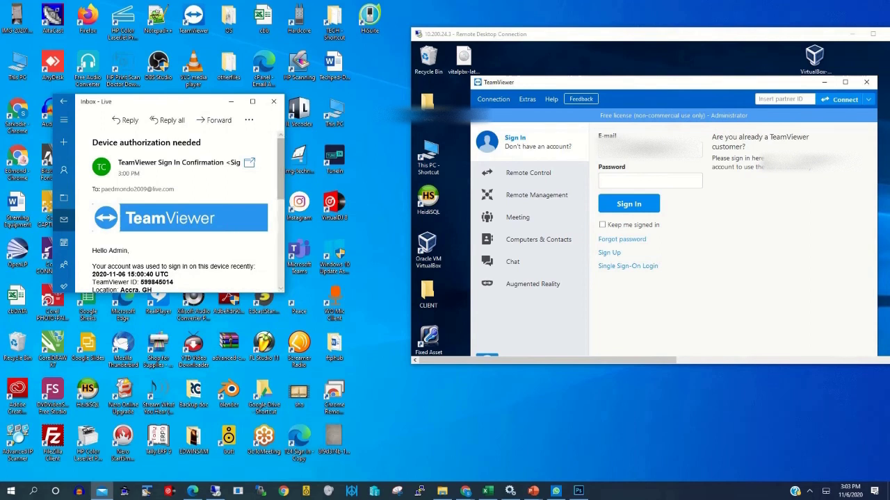
drag(281, 169, 281, 217)
scroll(188, 215, down, 5)
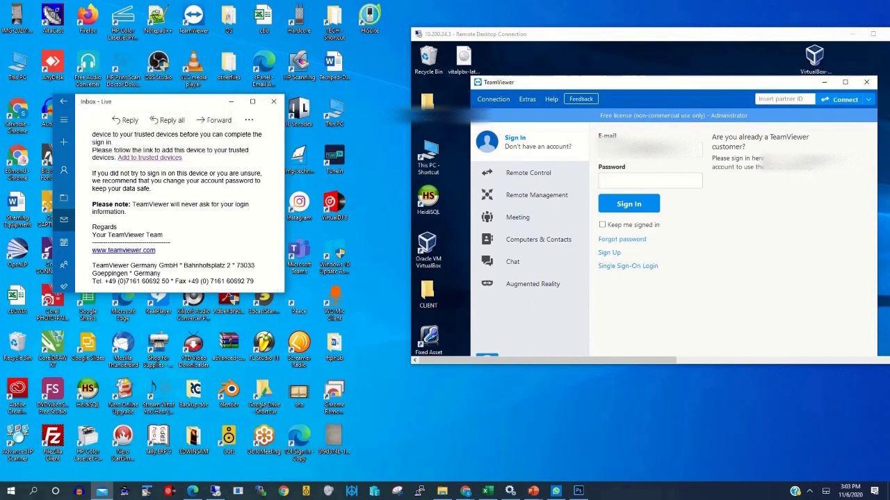
click(150, 157)
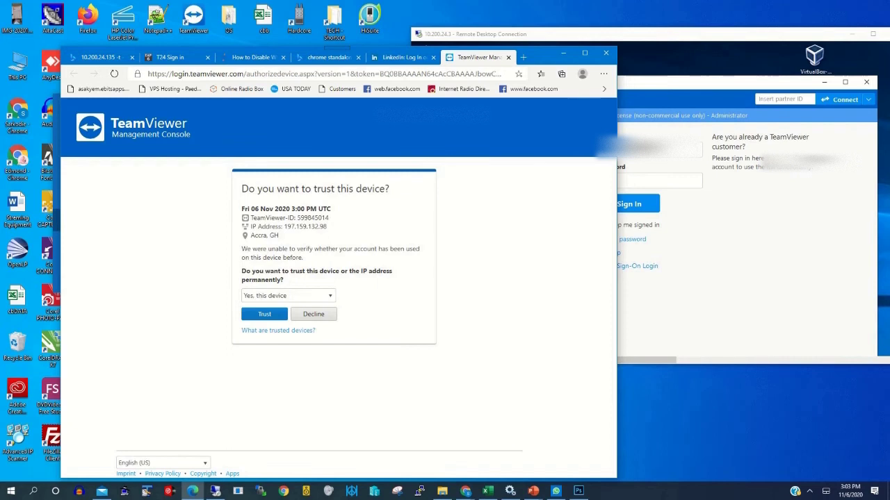
- Trust the device permanently with the "Yes, this device" option
click(288, 295)
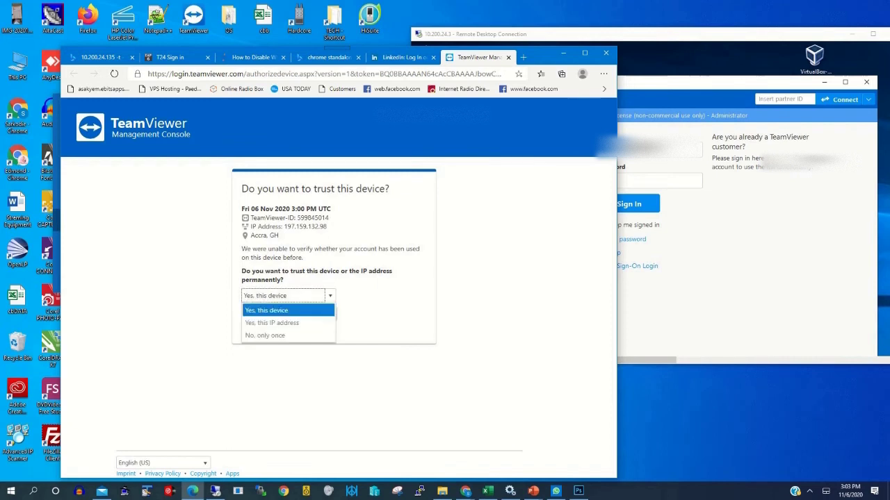
click(288, 310)
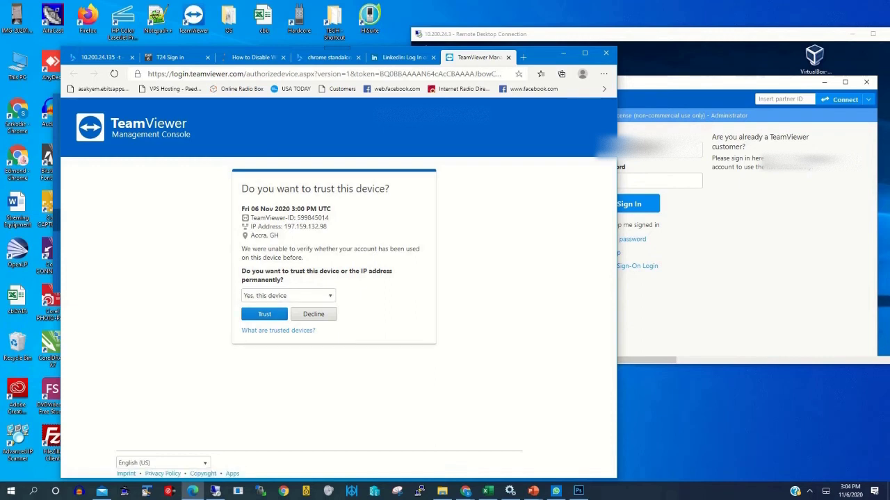
click(264, 314)
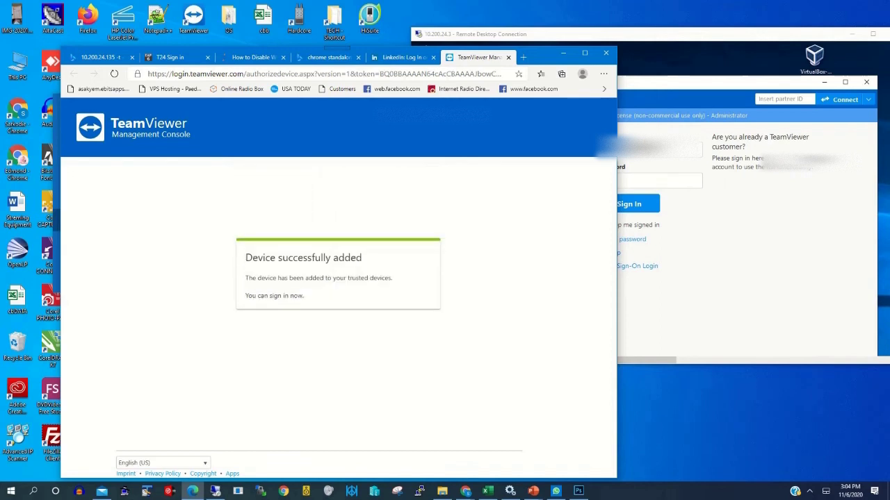
- Minimize the browser and mail windows and move the Remote Desktop window slightly up and to the left
click(563, 53)
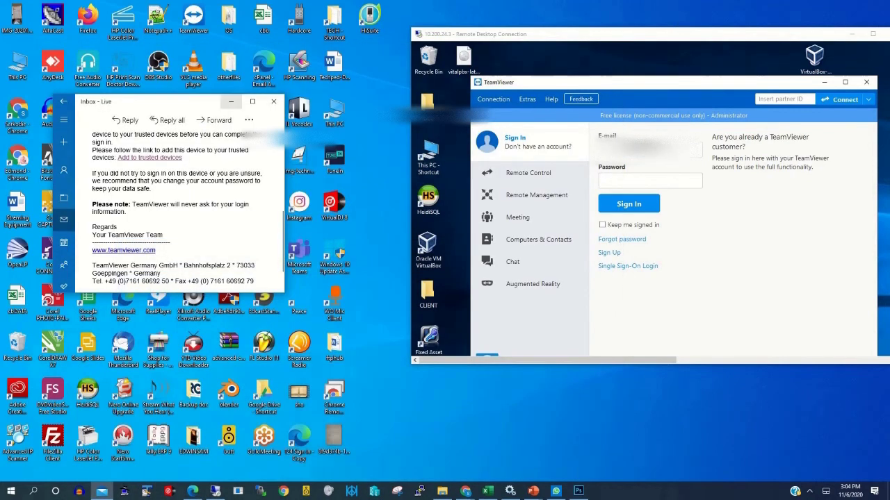
click(231, 102)
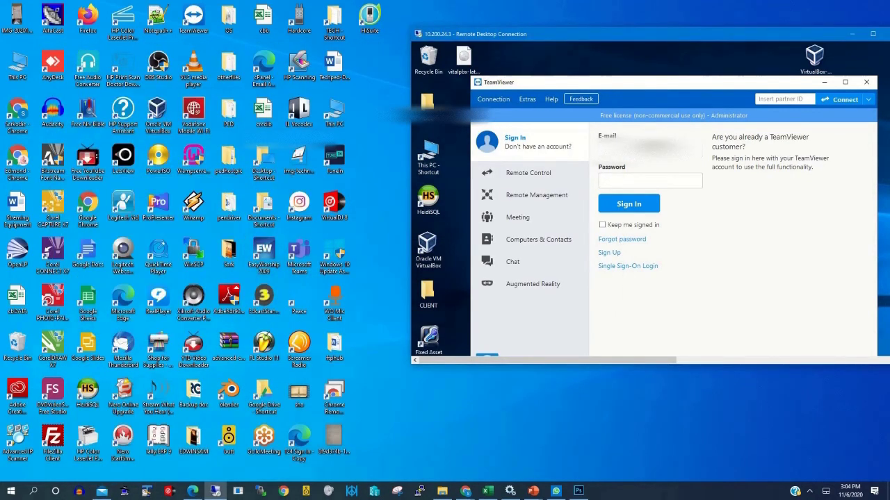
mouse_move(625, 34)
mouse_down()
mouse_move(544, 31)
mouse_move(632, 21)
mouse_up()
drag(562, 20, 545, 18)
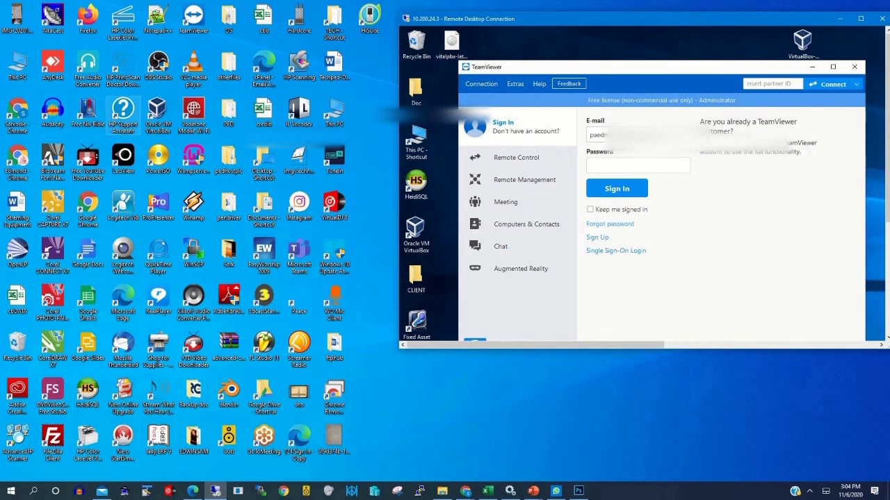
- Open TeamViewer on the local PC, place its window beside the Remote Desktop window and sign out of the account
click(194, 21)
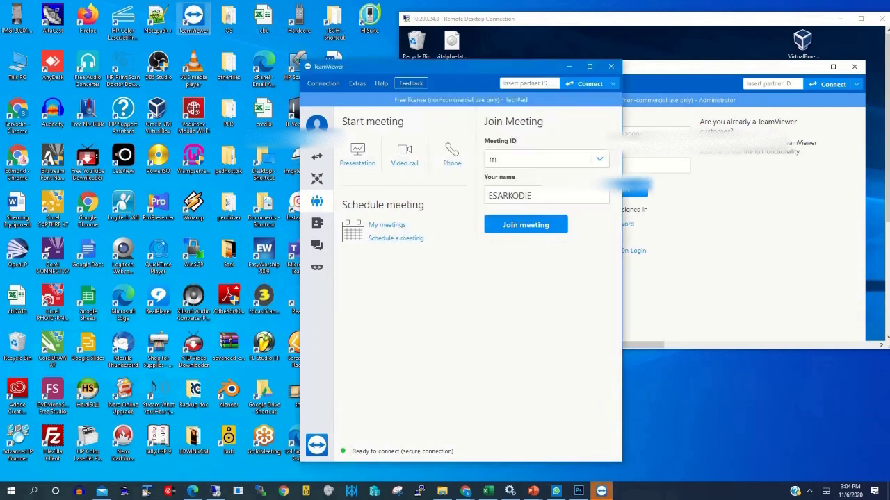
drag(443, 66, 197, 52)
click(71, 113)
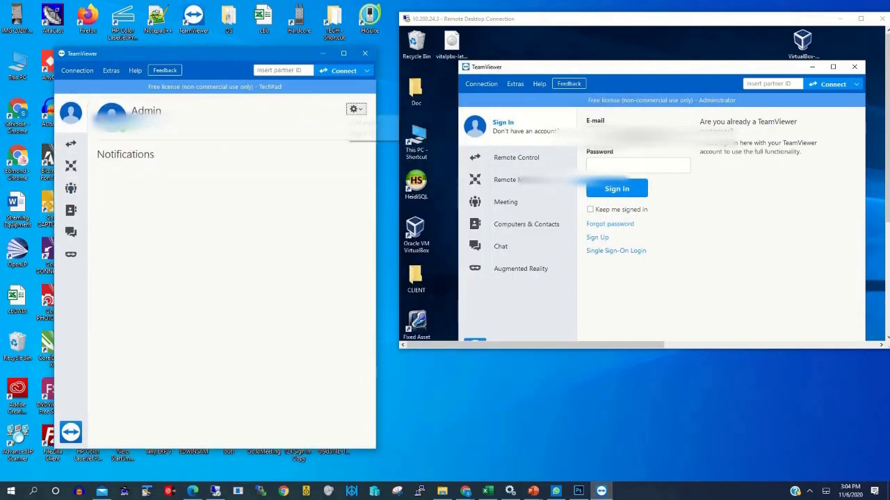
click(353, 108)
click(360, 132)
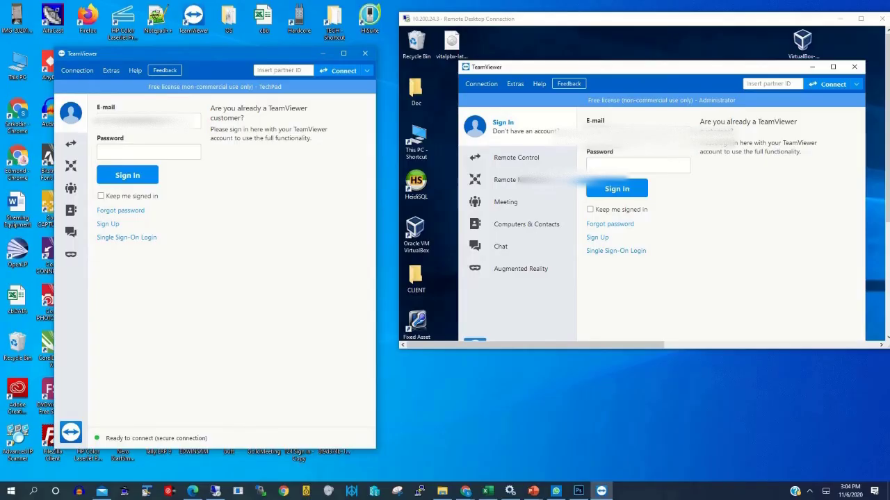
- Close and reopen TeamViewer on the local PC, enter the account password and sign in
click(364, 53)
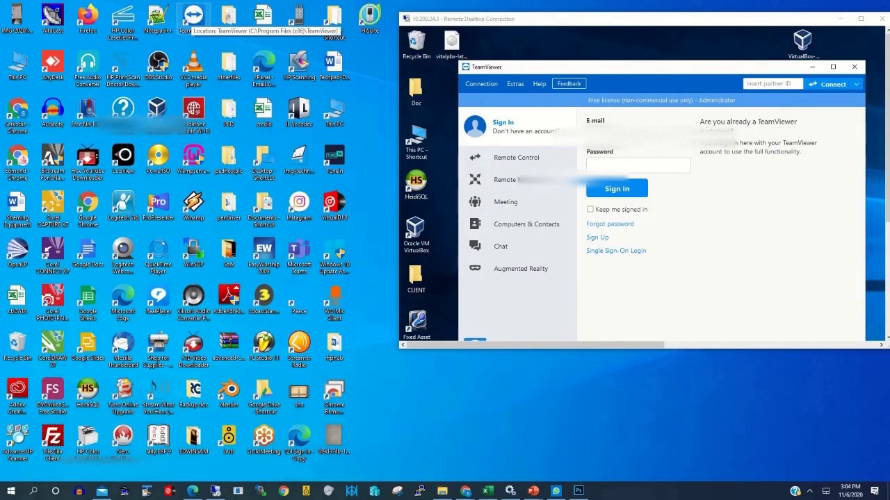
double_click(188, 18)
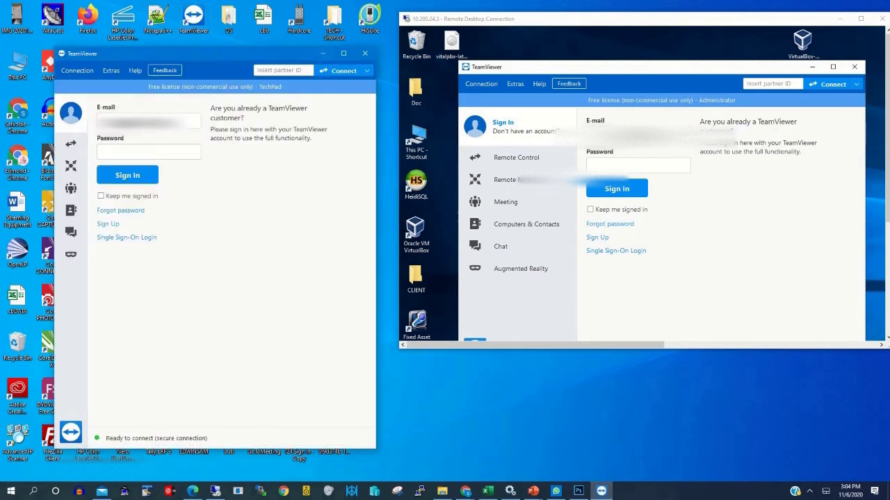
click(70, 143)
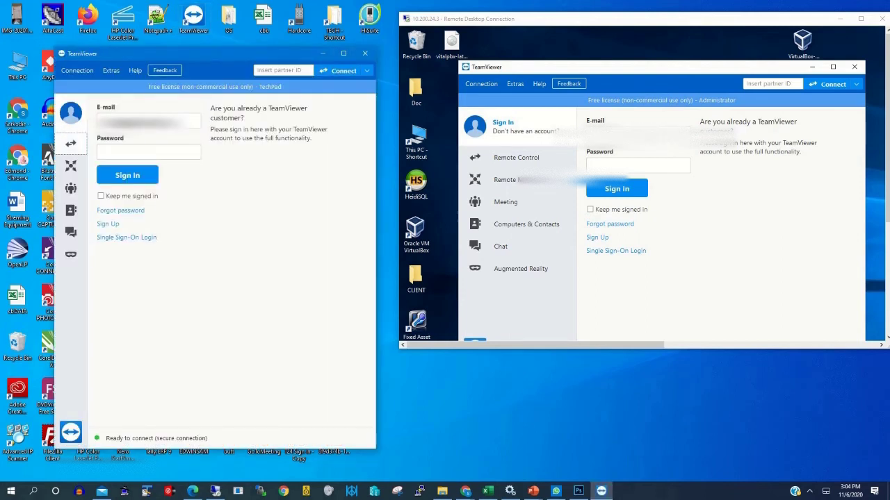
click(70, 114)
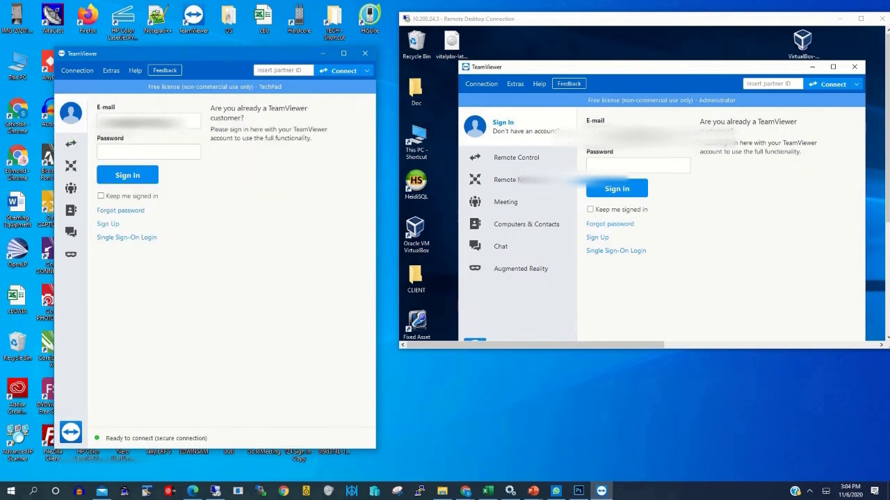
text(••••••••••)
key(Return)
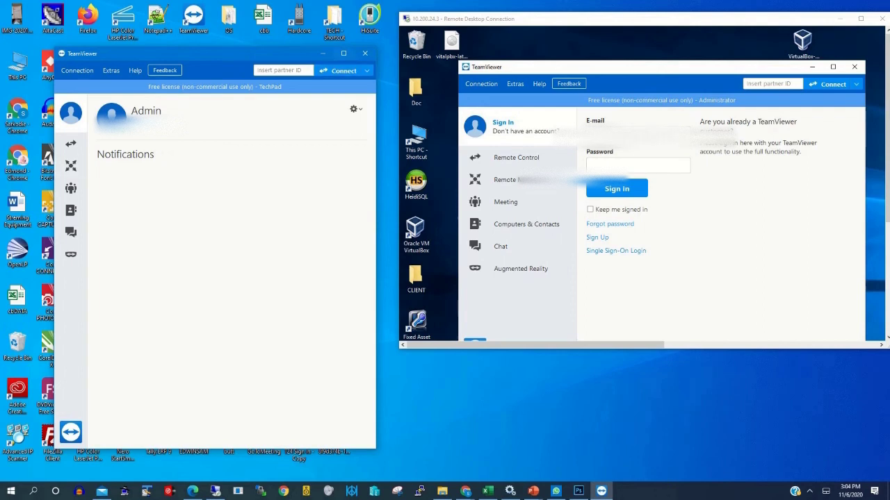
- Look through the local TeamViewer's Remote Management page and the My Computers group in Computers & Contacts
click(344, 53)
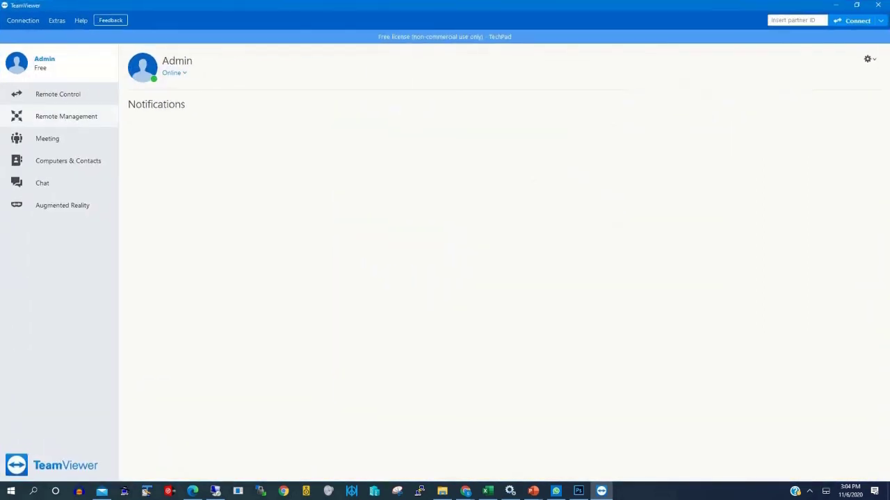
click(66, 116)
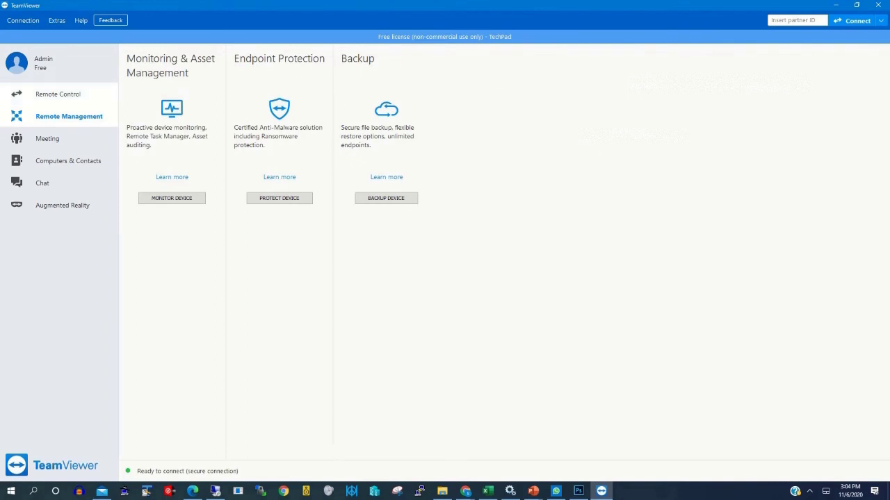
click(57, 94)
click(70, 161)
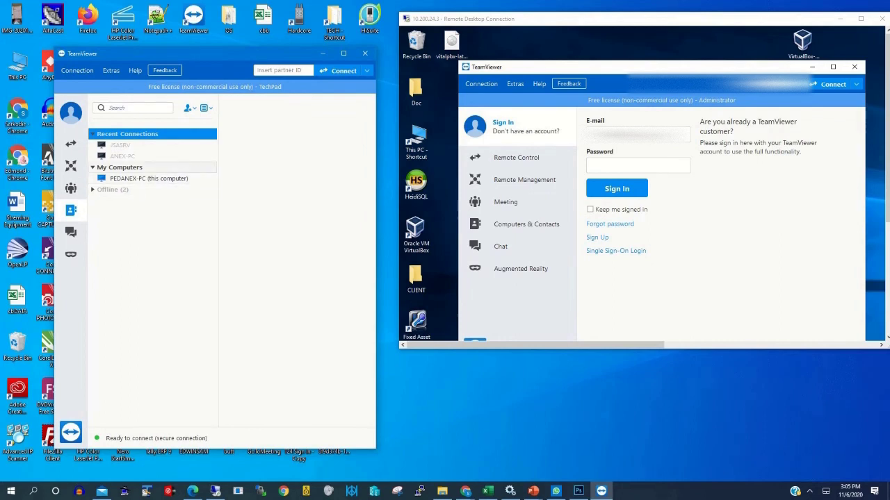
click(120, 167)
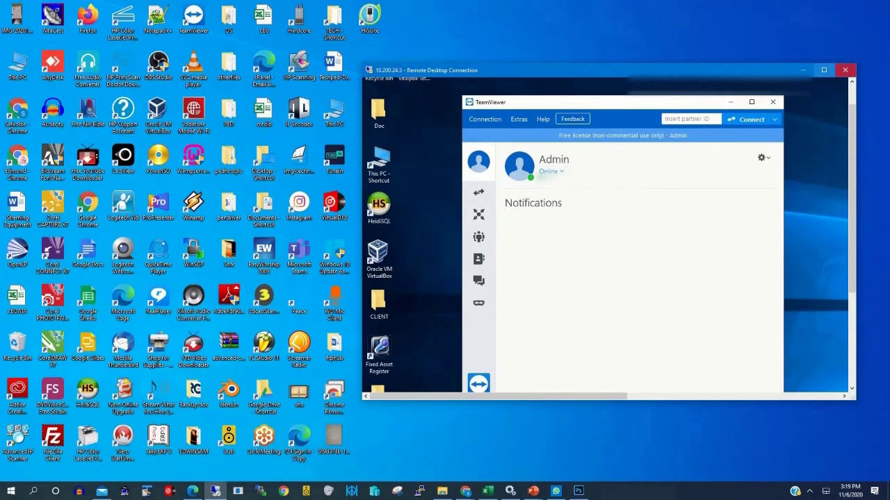
- Grant easy access in the remote server's TeamViewer by assigning the device to the signed-in account
click(824, 70)
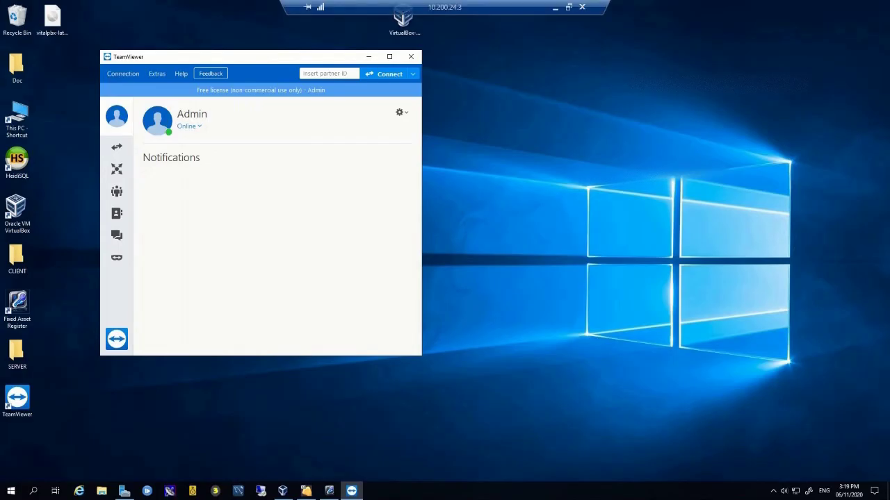
click(117, 147)
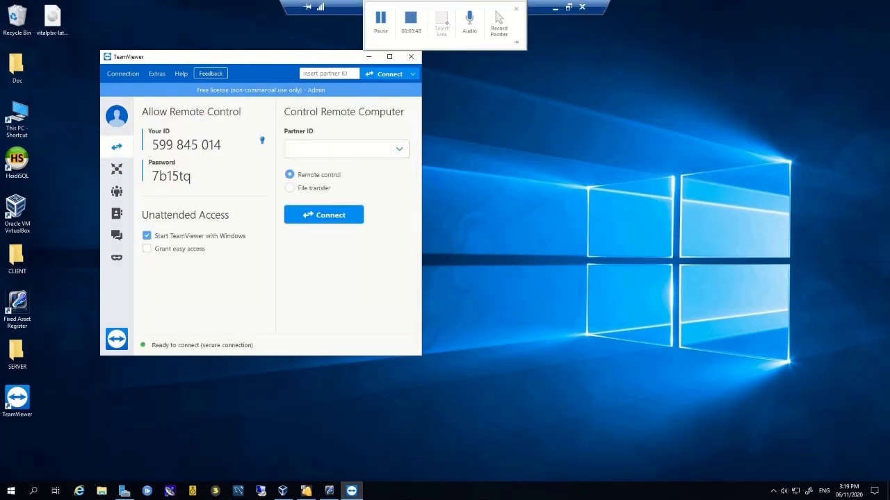
click(572, 7)
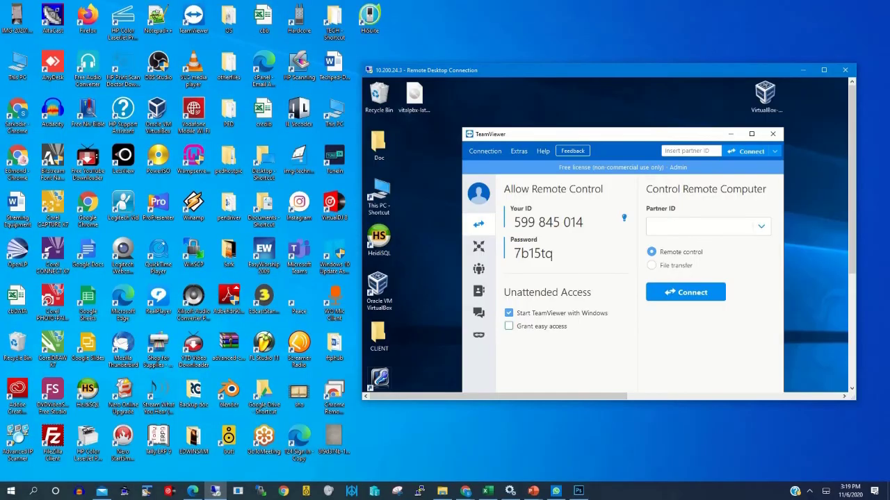
click(508, 326)
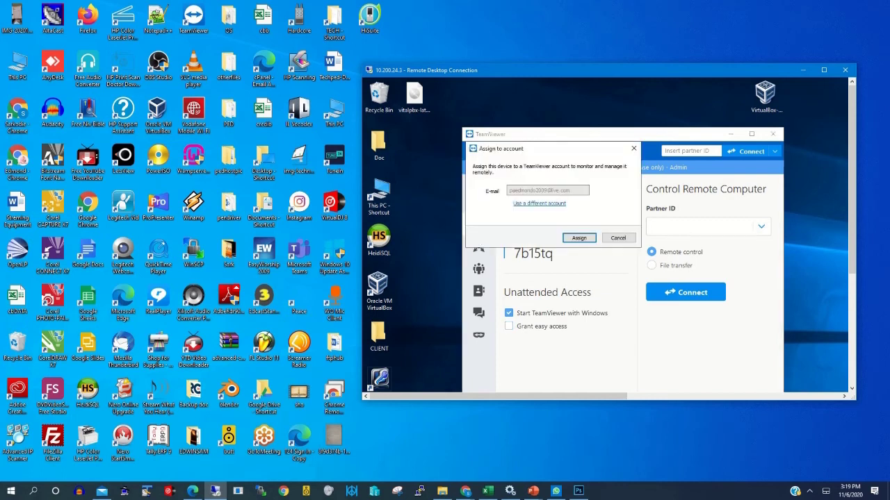
click(578, 237)
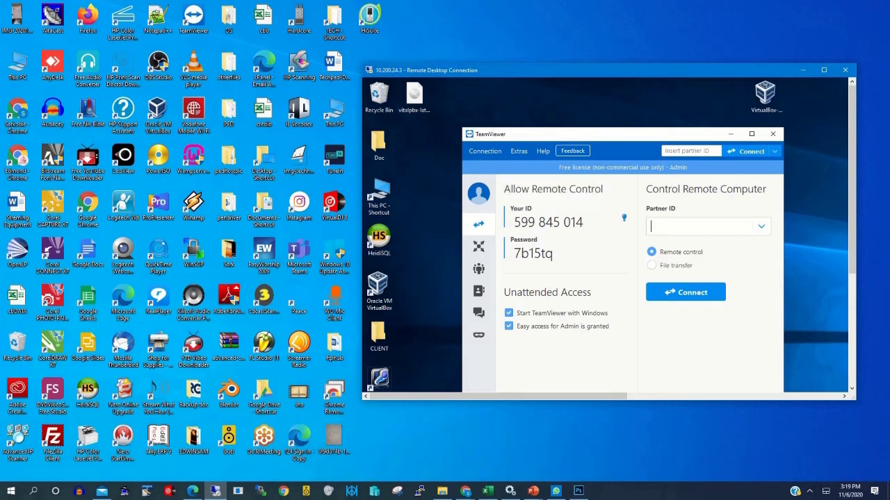
- Open TeamViewer on the local PC and arrange its window side by side with the Remote Desktop window
drag(608, 70, 646, 69)
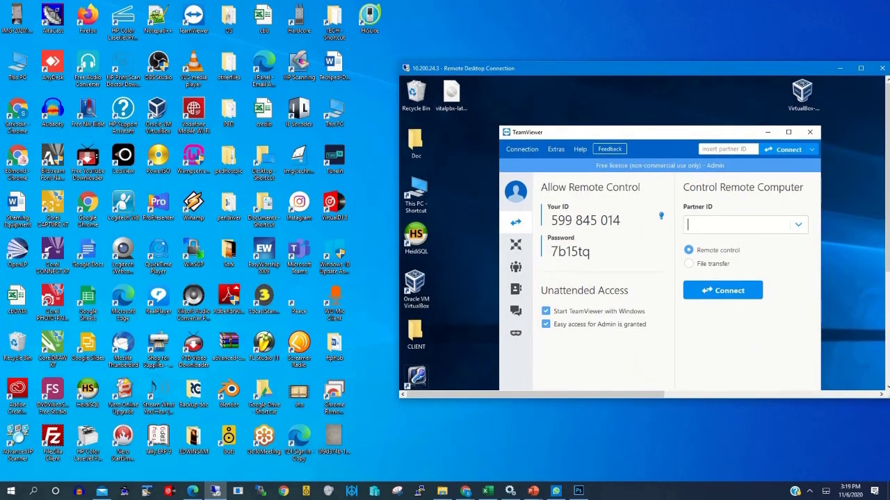
double_click(193, 18)
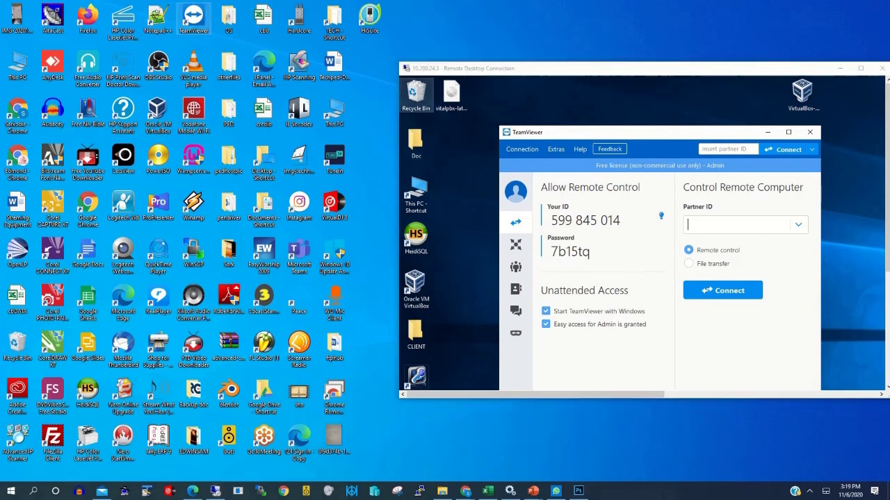
double_click(193, 19)
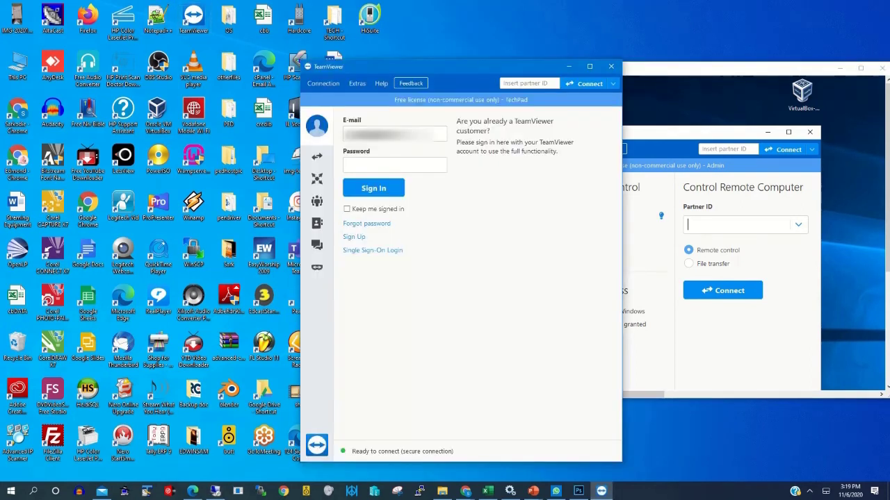
drag(460, 66, 214, 52)
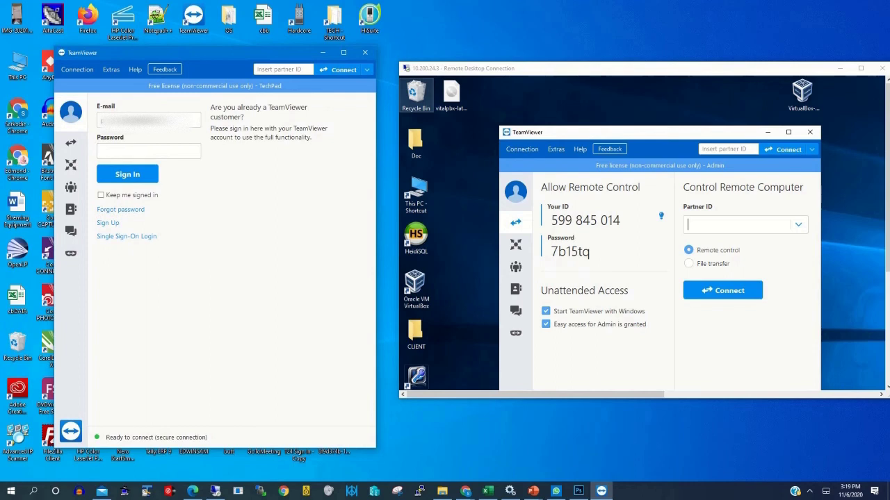
- Sign out of the TeamViewer account on the remote server and close the web page behind it
click(522, 148)
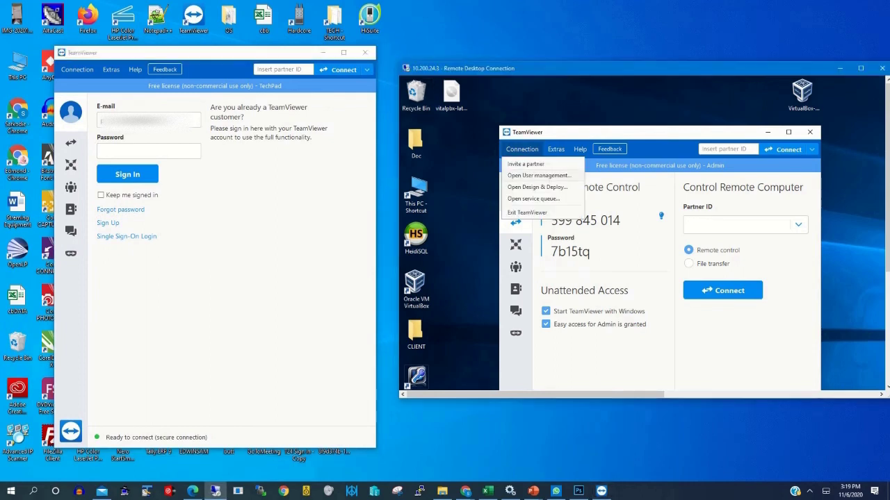
key(Escape)
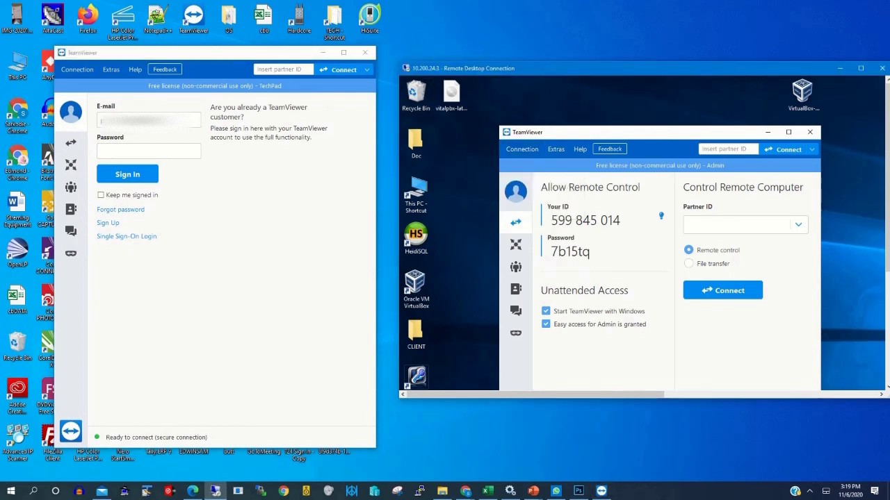
click(515, 191)
click(802, 188)
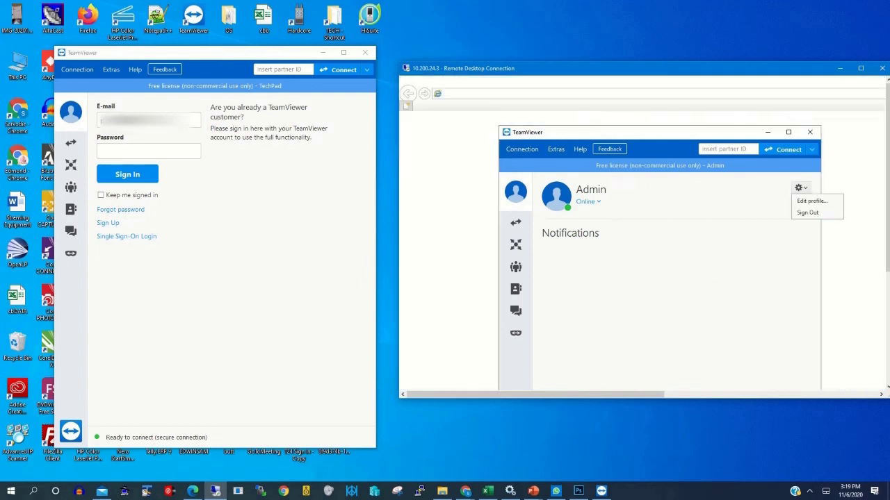
click(806, 211)
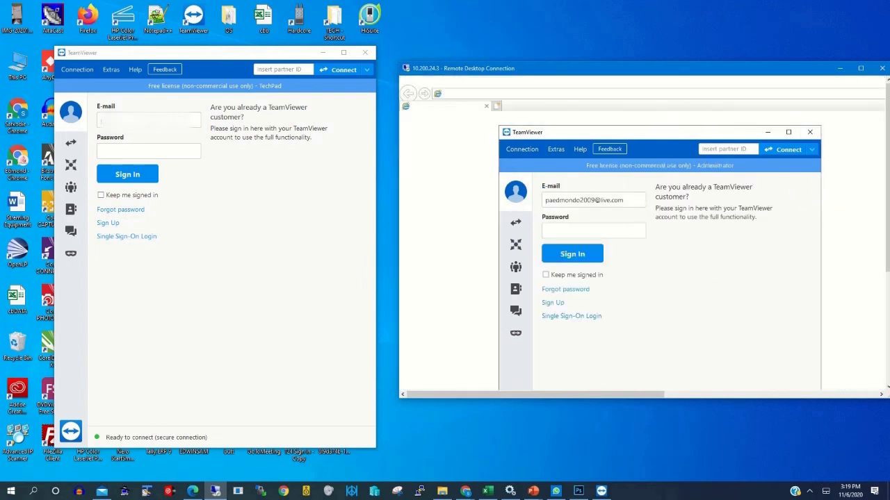
click(810, 131)
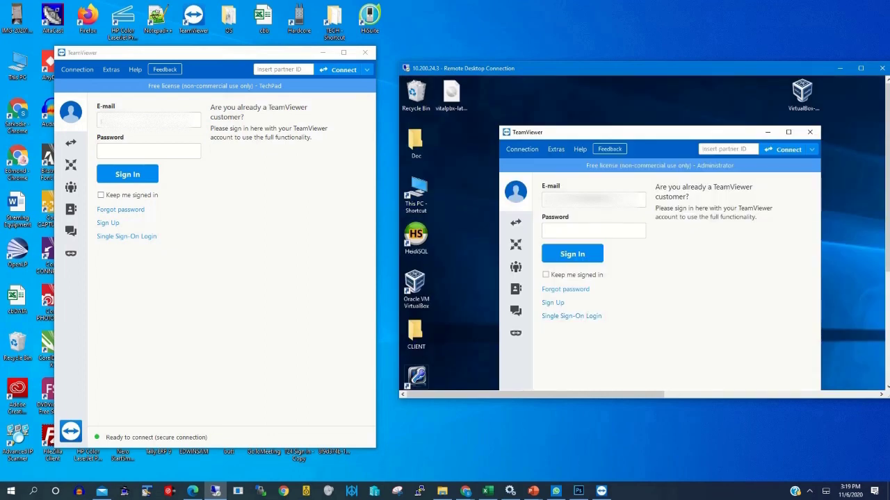
- Enter the account password in the local TeamViewer and sign in
click(101, 150)
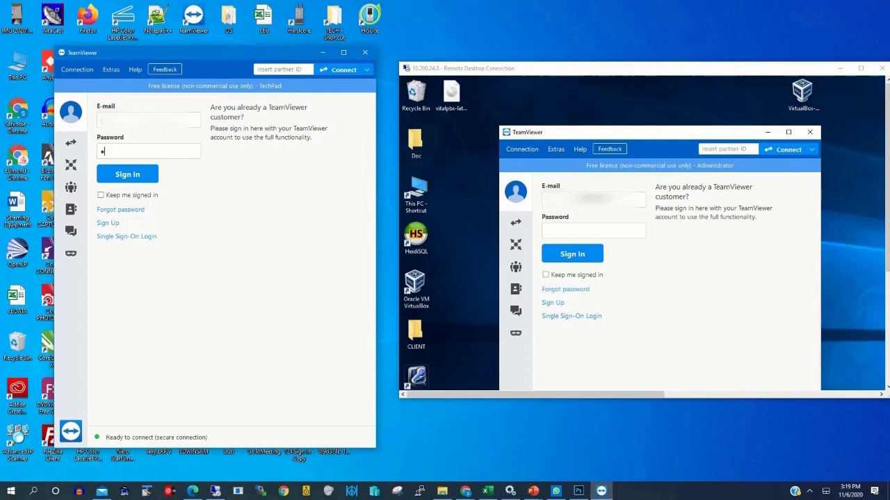
text(•••••••••••)
key(Return)
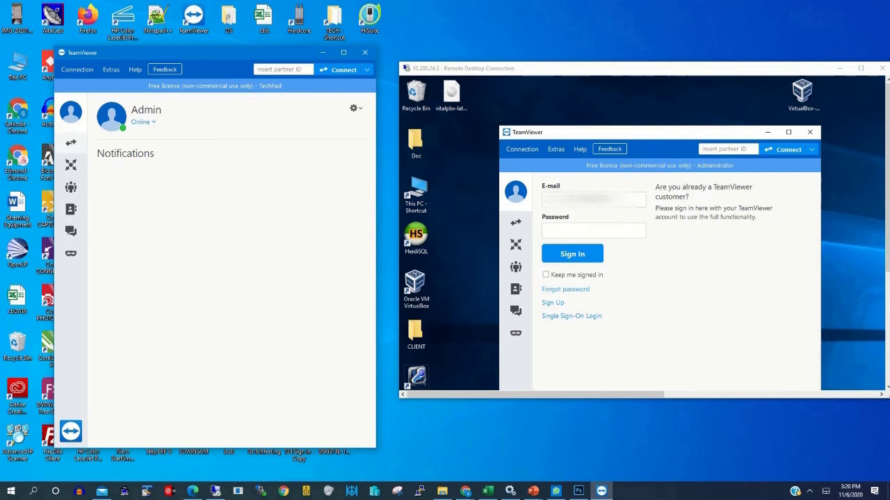
- Go through the local TeamViewer's Remote Management and Meeting pages to Computers & Contacts
click(71, 142)
click(71, 112)
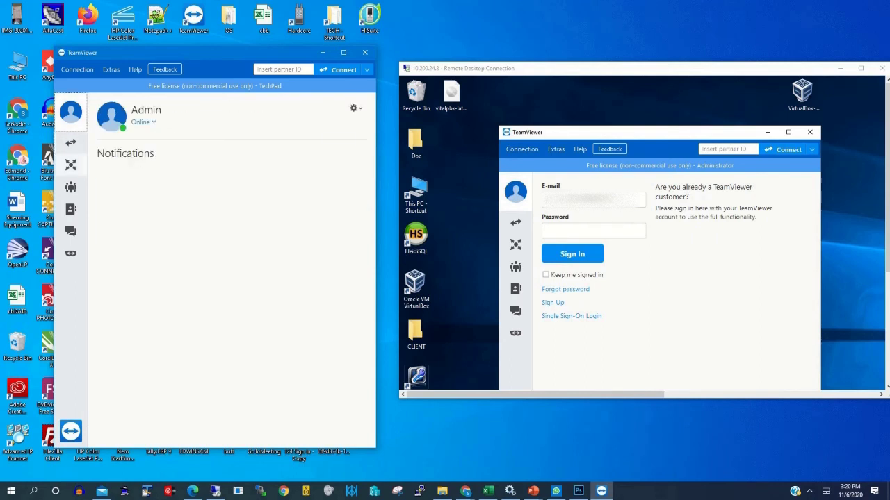
click(70, 164)
click(70, 186)
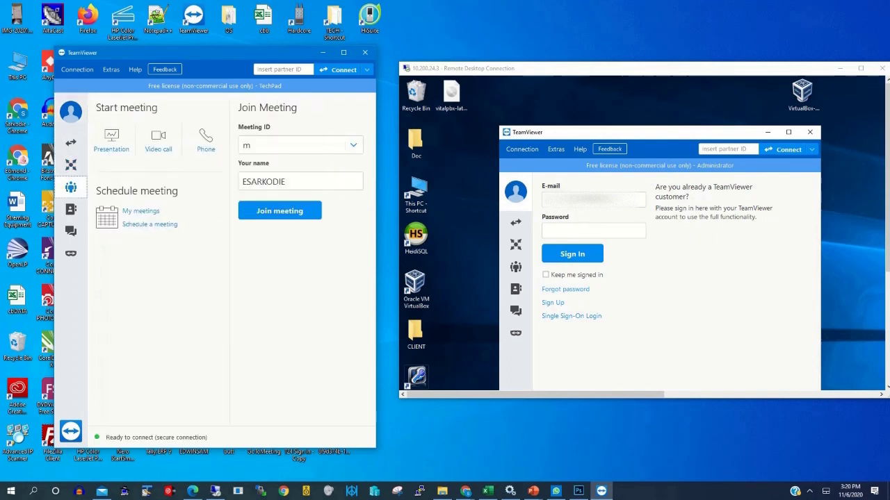
click(71, 209)
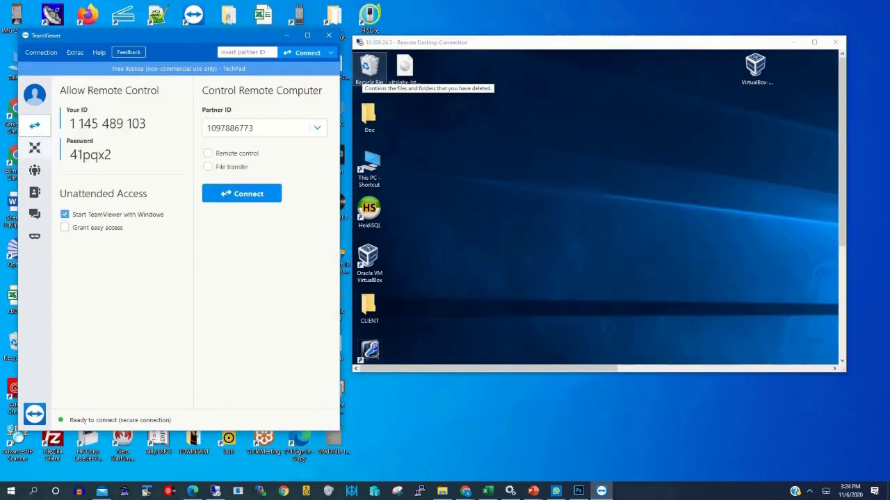
- Start a password-based remote control session with HOSRV from My Computers in the local TeamViewer
click(35, 147)
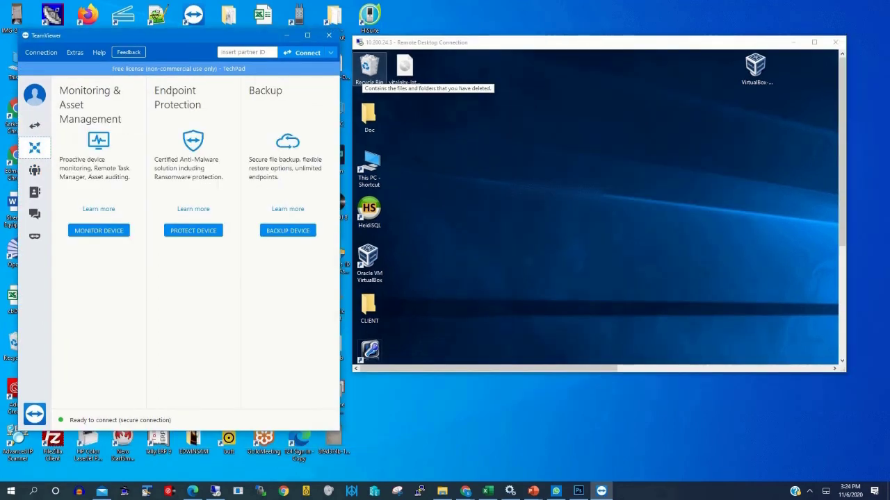
click(35, 171)
click(35, 192)
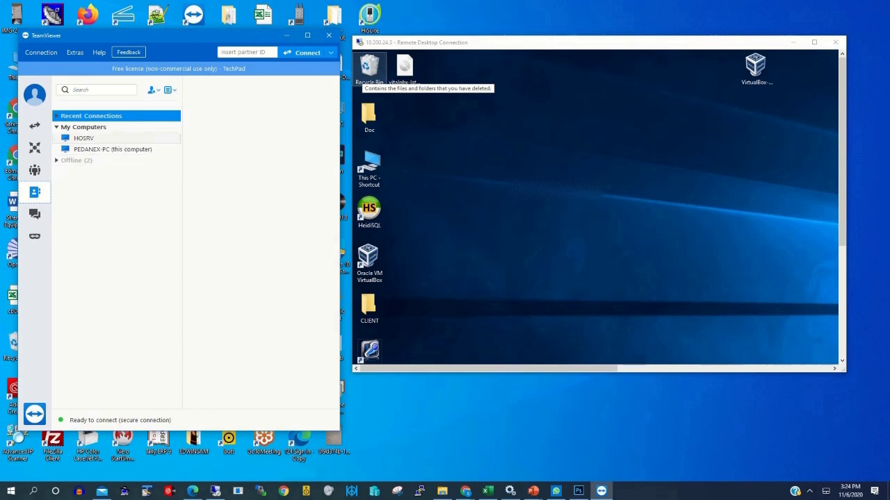
click(83, 138)
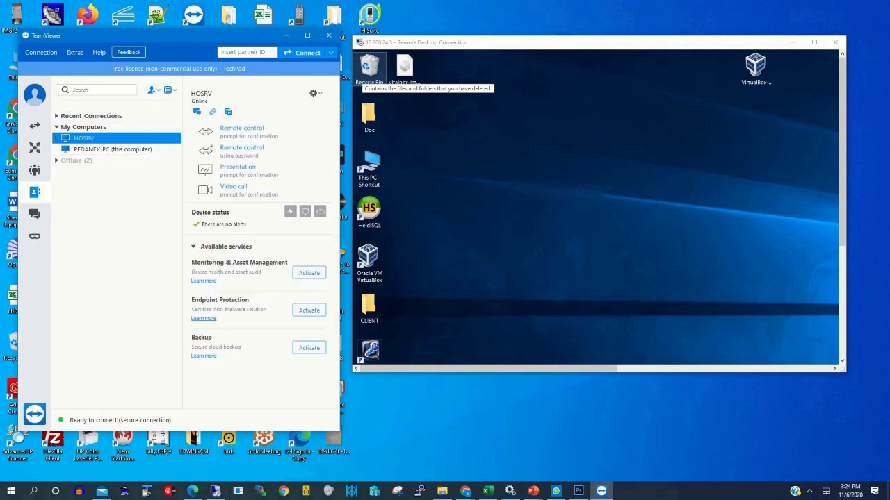
right_click(82, 139)
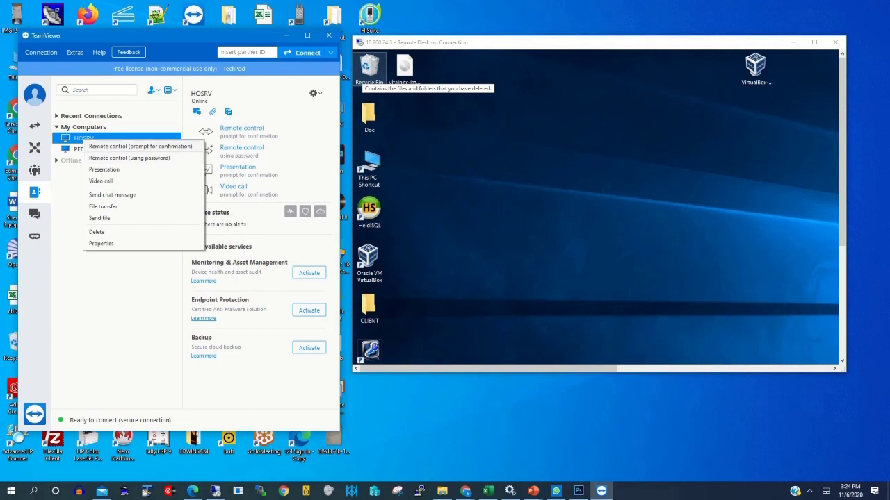
click(130, 157)
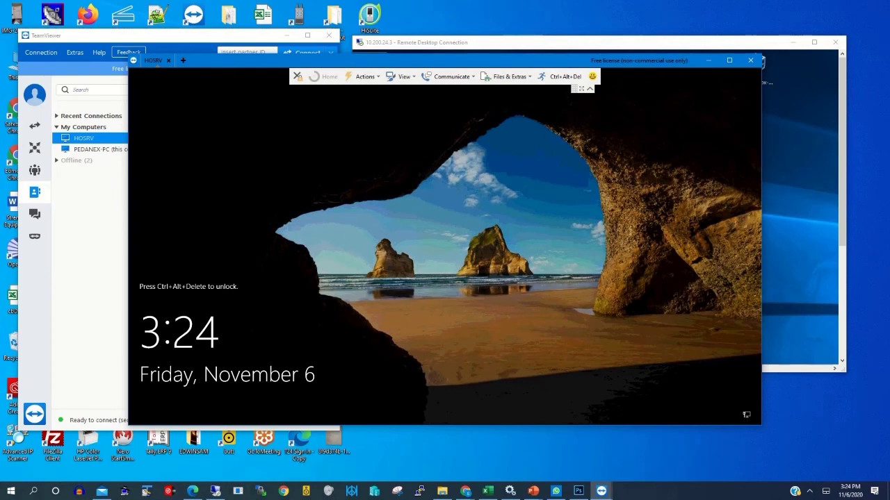
- Unlock the remote server in the HOSRV session by entering the Administrator account's password
click(560, 76)
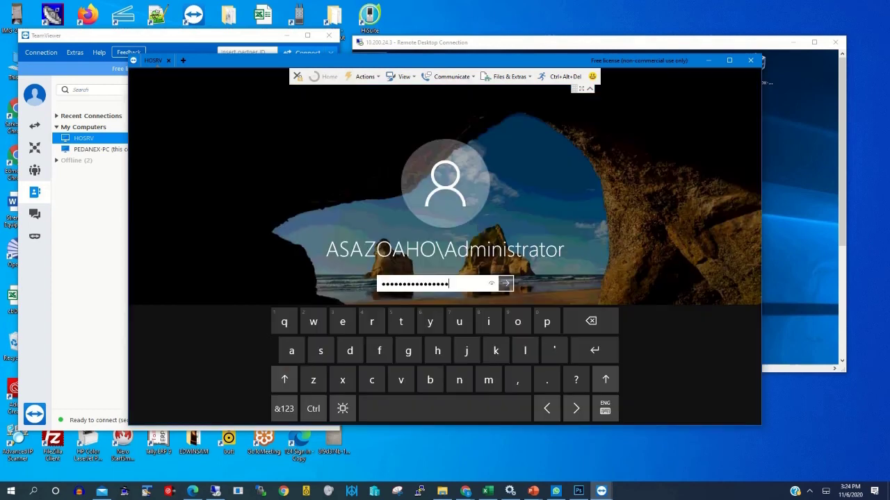
key(Return)
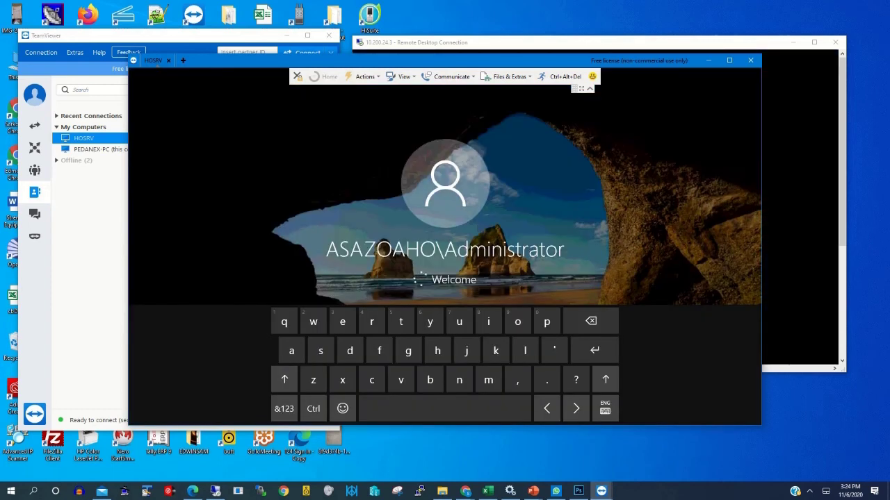
- Move the HOSRV session window out of the way and dismiss the Remote Desktop session-ended message
mouse_move(417, 60)
mouse_down()
mouse_move(446, 241)
mouse_move(459, 190)
mouse_move(408, 105)
mouse_move(317, 47)
mouse_move(414, 43)
mouse_up()
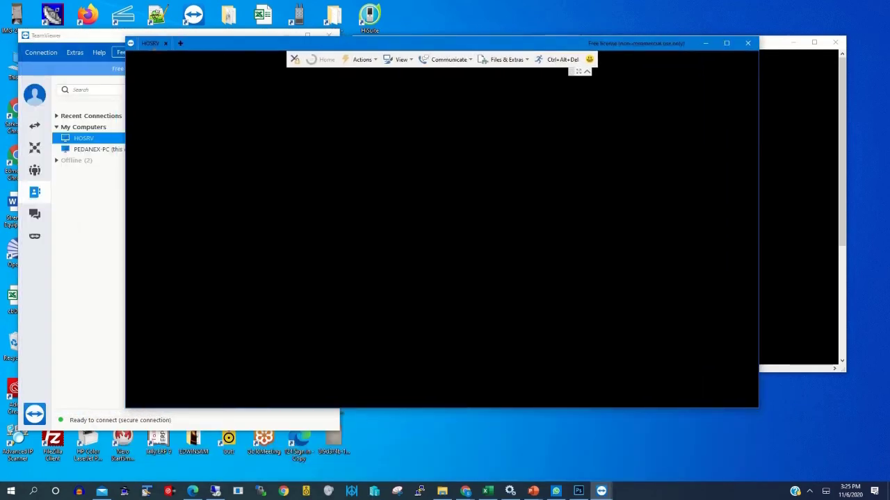
drag(155, 46, 149, 283)
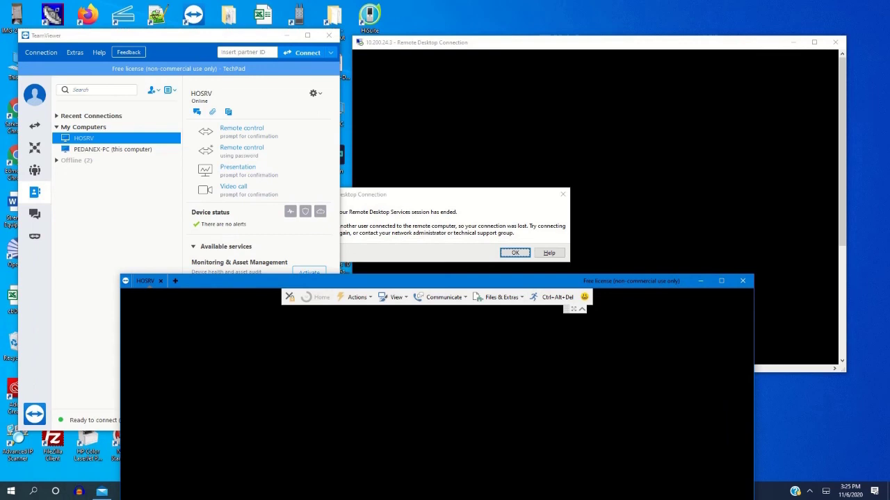
click(347, 256)
drag(417, 193, 442, 171)
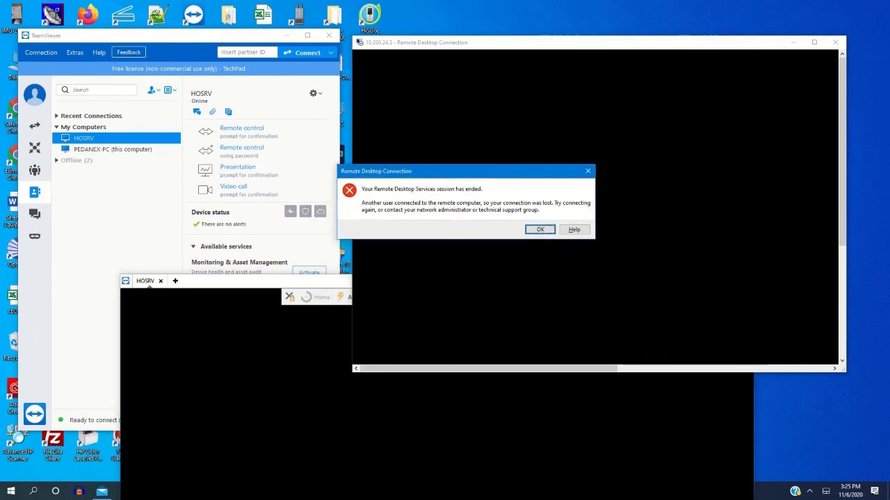
click(540, 229)
- Arrange the local TeamViewer window and the HOSRV session window side by side
drag(149, 282, 120, 23)
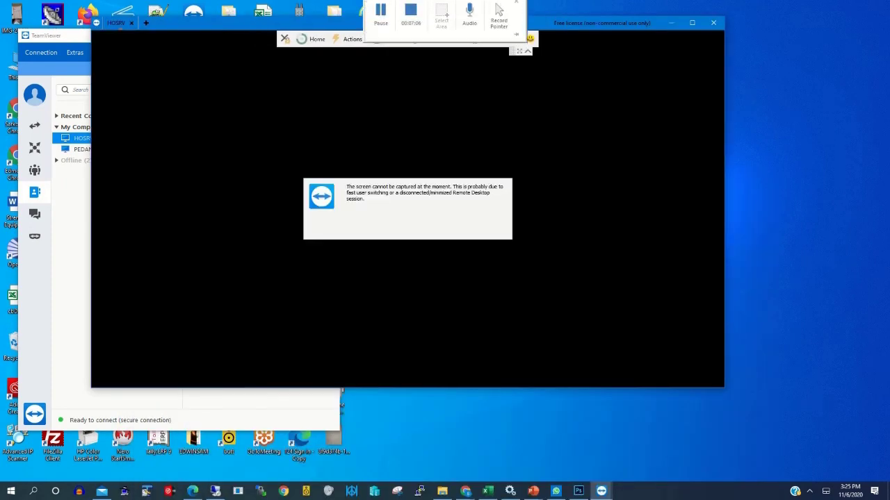
drag(334, 23, 576, 50)
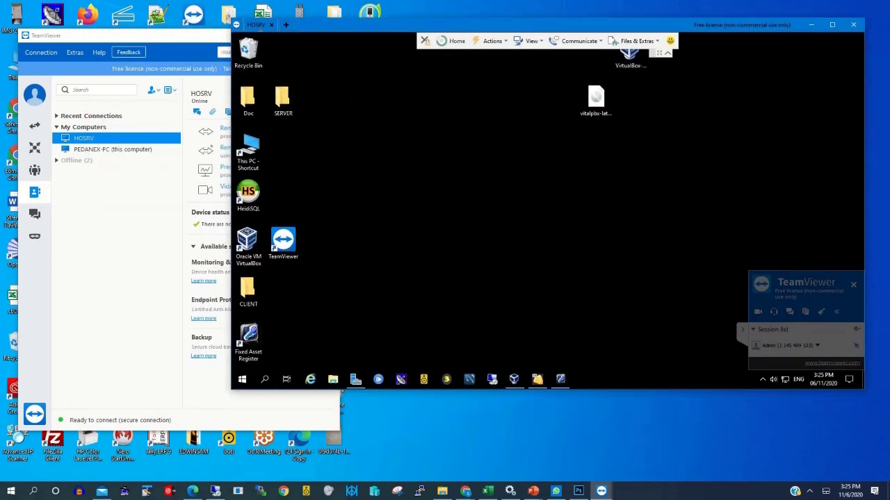
drag(139, 35, 114, 29)
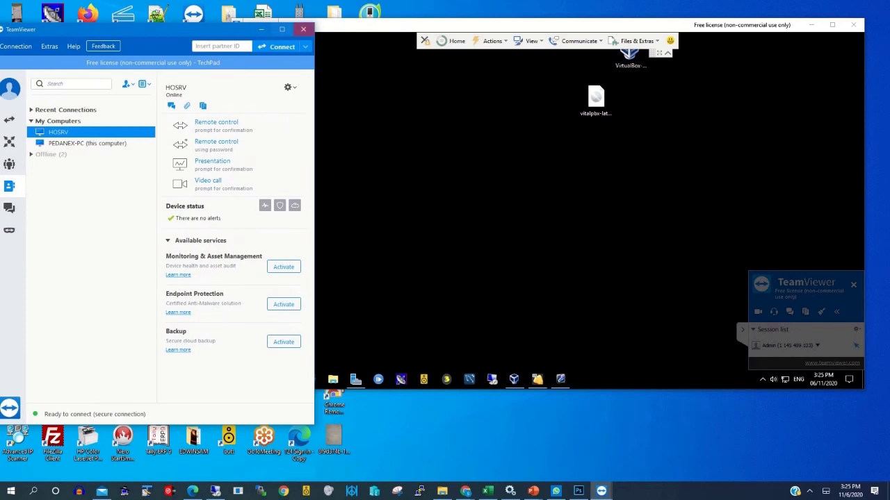
mouse_move(411, 2)
drag(341, 25, 396, 32)
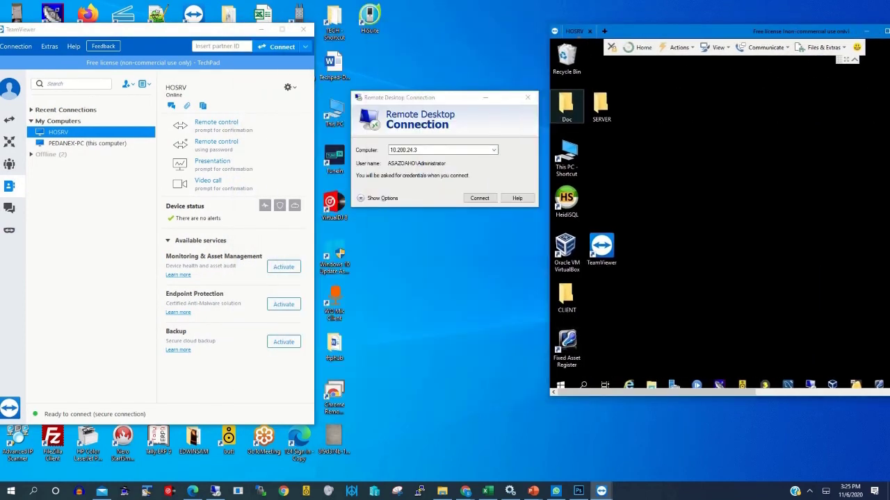
drag(694, 32, 546, 41)
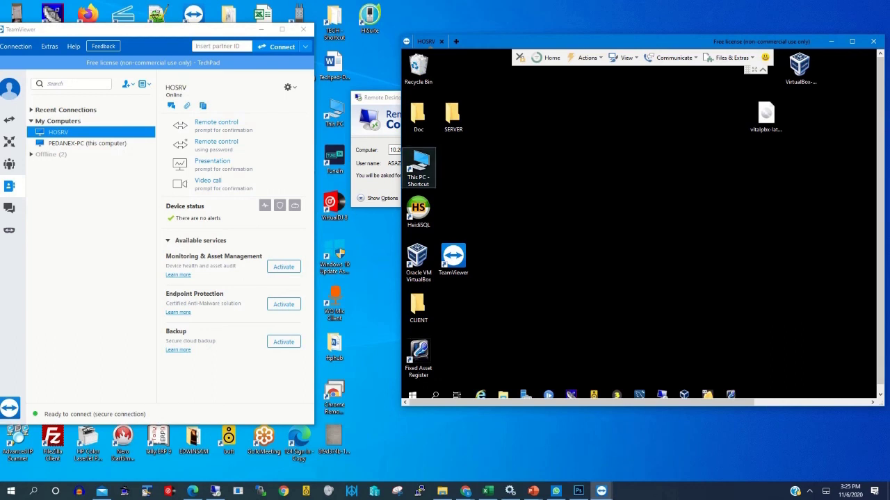
- Browse Local Disk (C:) through This PC on the remote server, and close the folder window
click(419, 167)
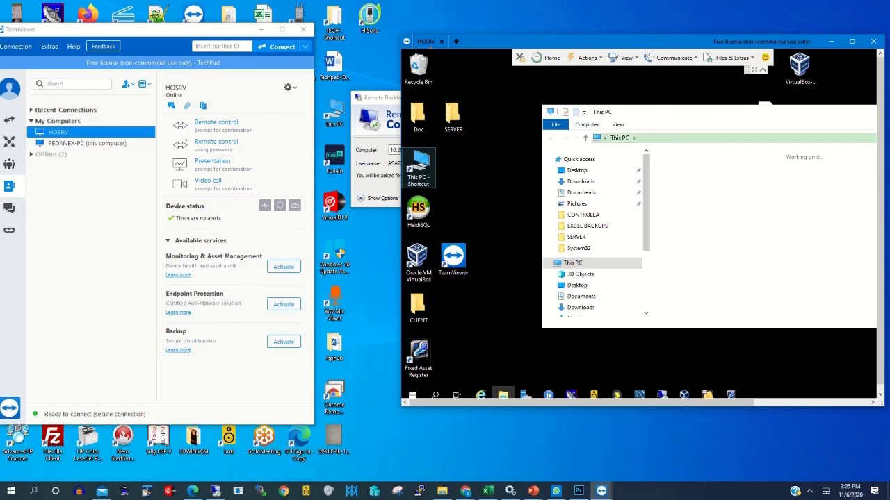
double_click(702, 288)
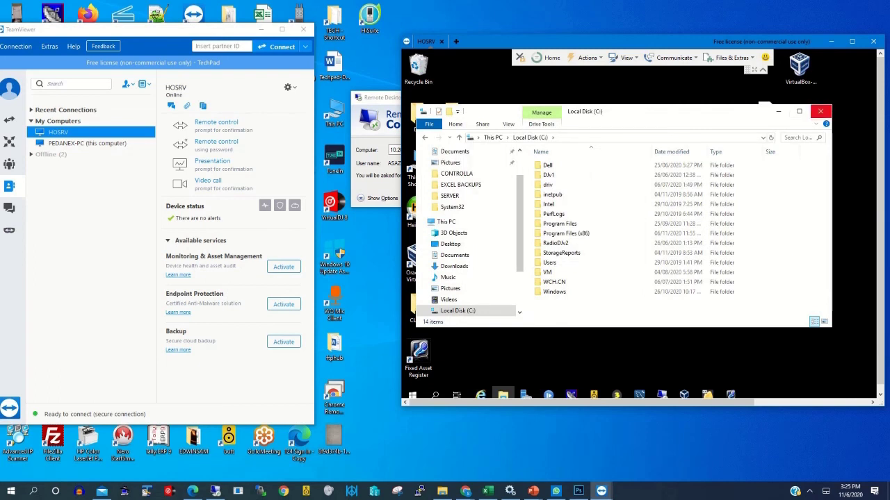
click(820, 111)
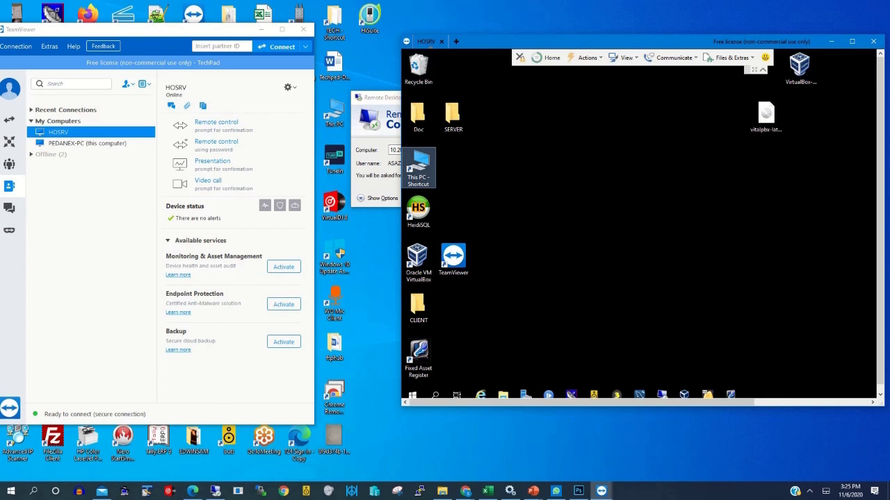
- End the HOSRV remote session and dismiss the sponsored-session notice
click(873, 41)
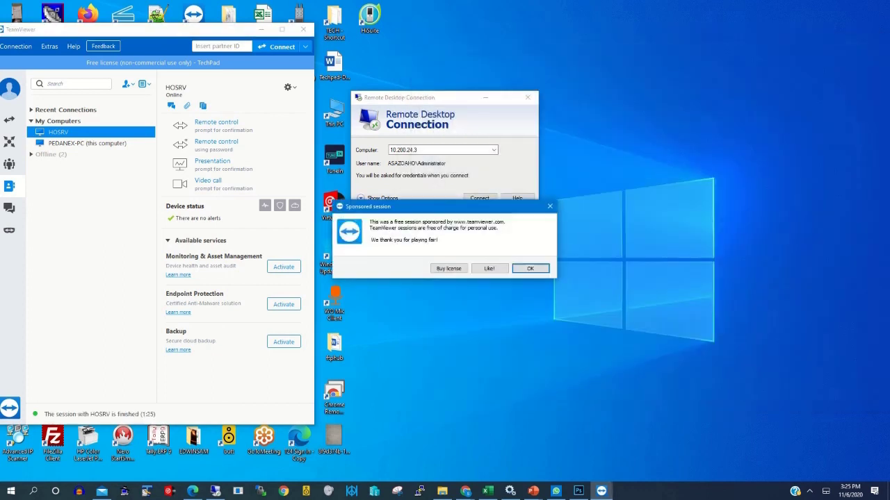
click(530, 268)
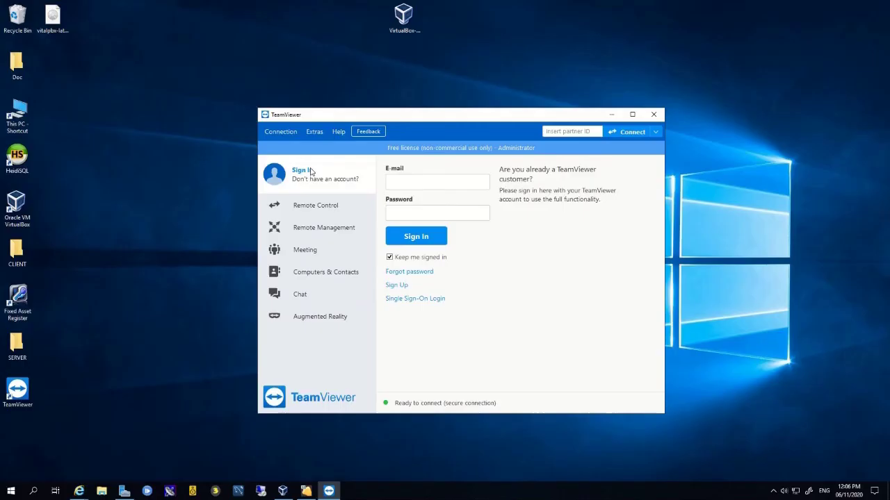
- Fill in the account e-mail in the TeamViewer sign-in form on the server
click(422, 180)
text(...)
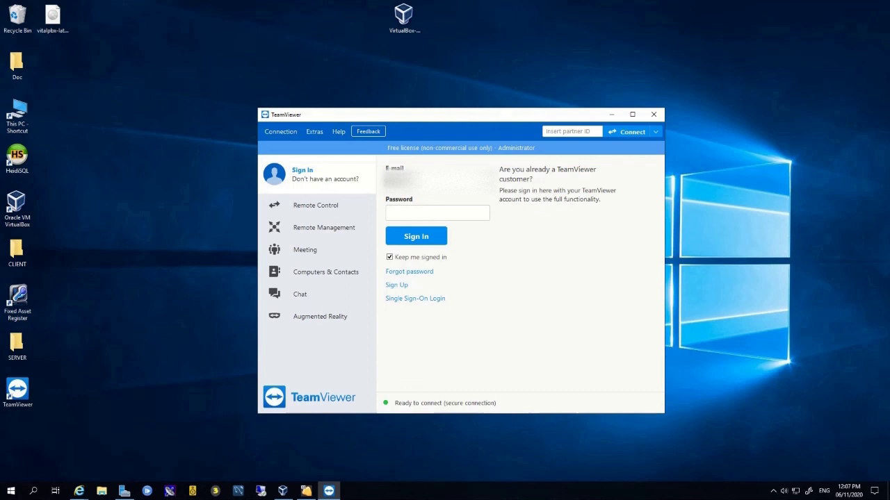
key(BackSpace)
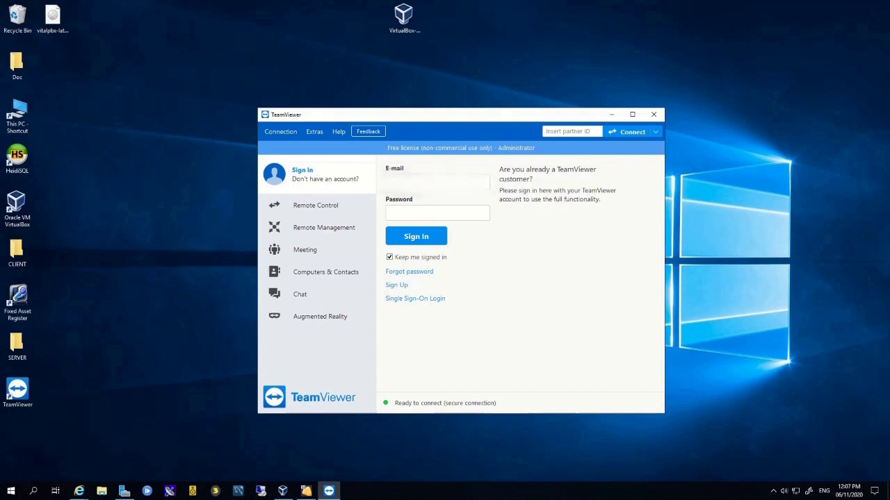